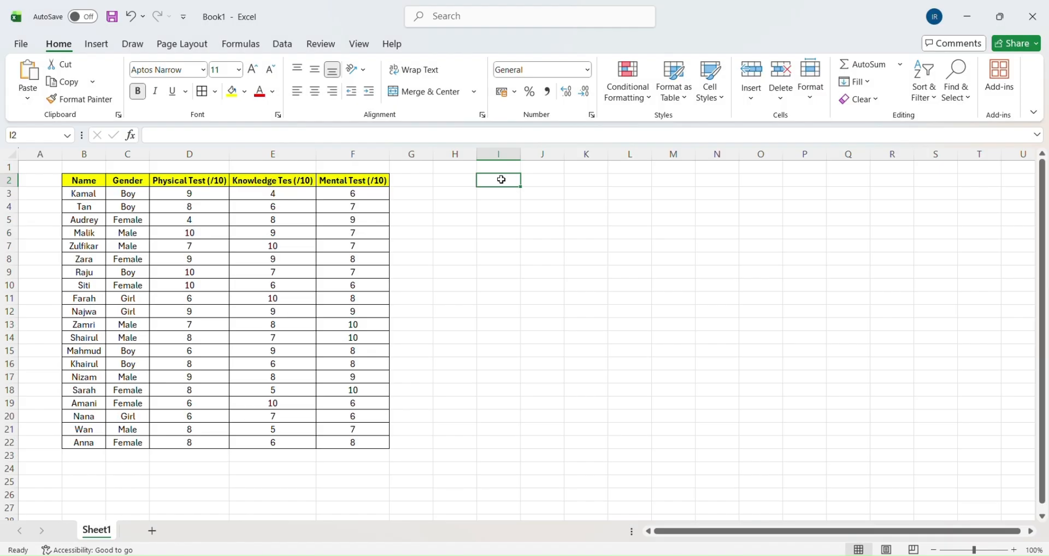
- Enter the heading MARK in cell I2
type("M")
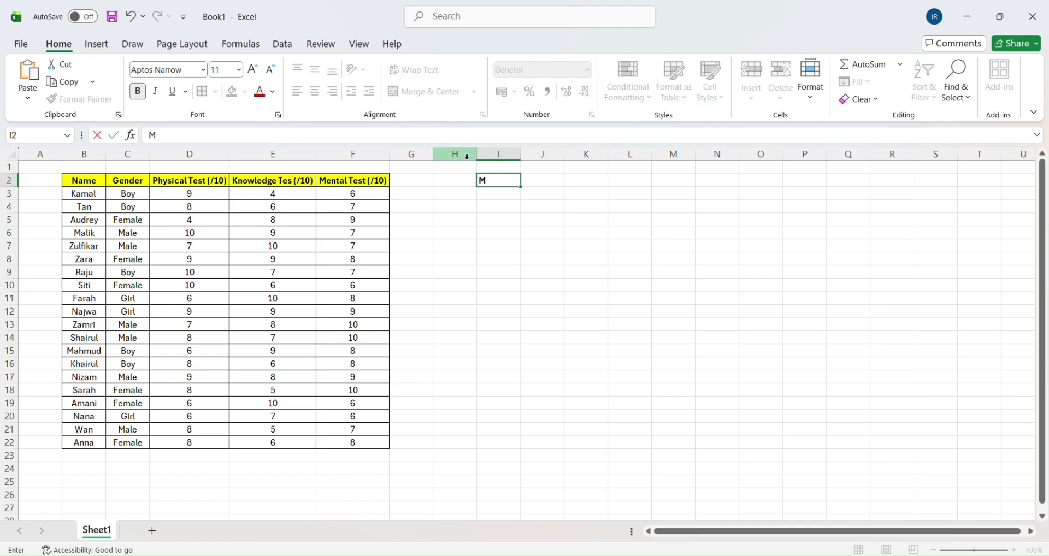
type("ARK")
left_click(496, 193)
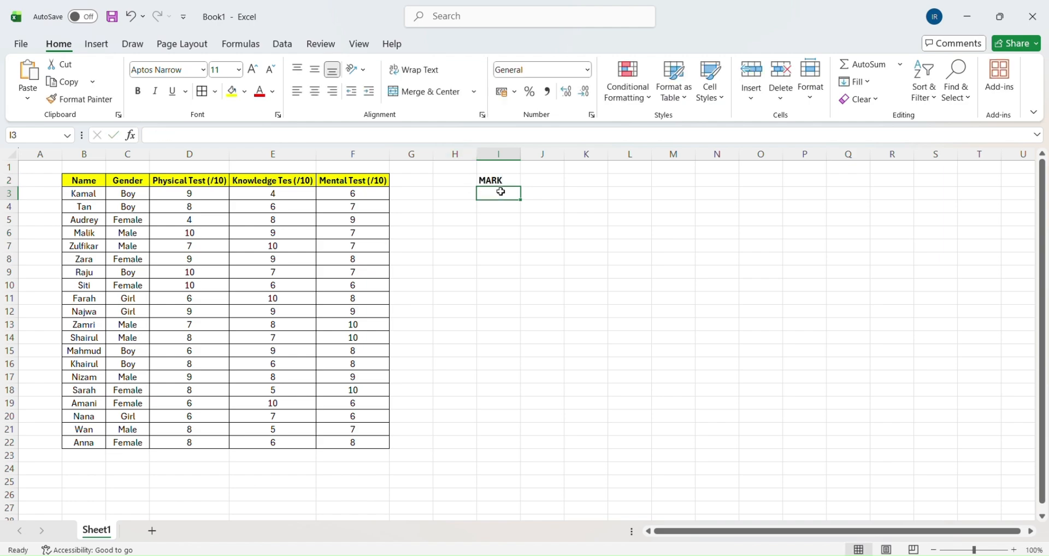
- Enter ≥24 in cell I3, inserting the Greater-Than Or Equal To character from the recently used symbols
left_click(93, 43)
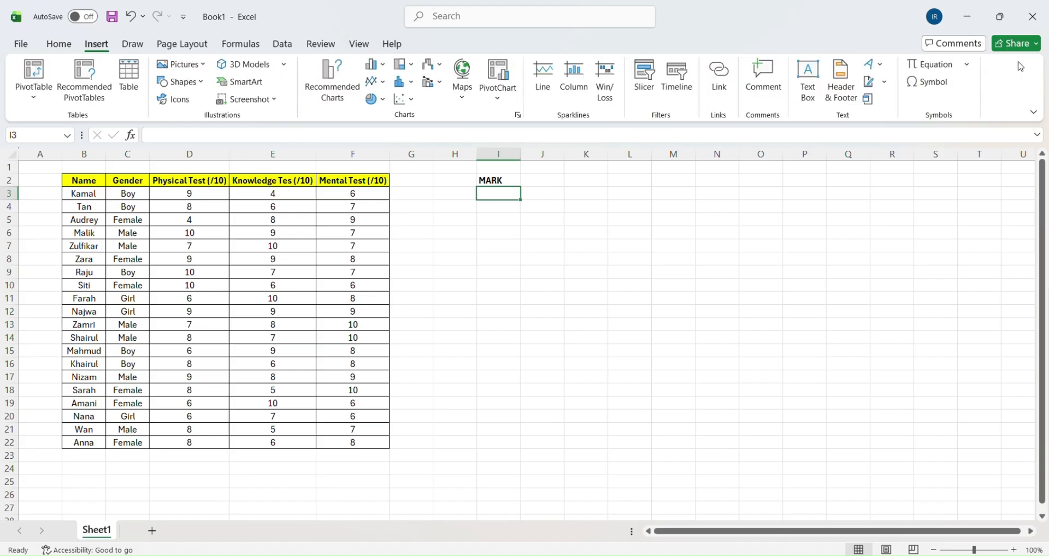
left_click(924, 83)
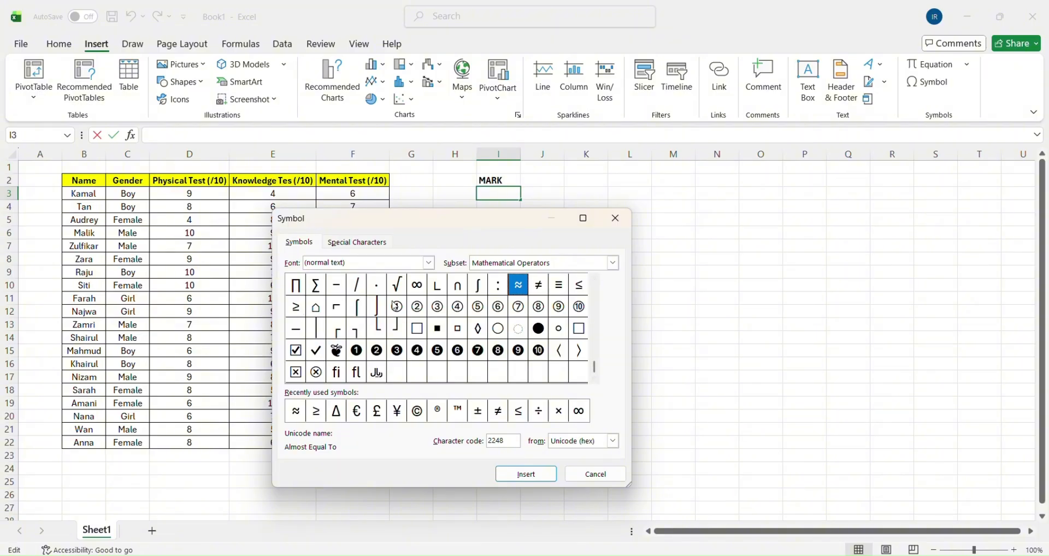
left_click(320, 413)
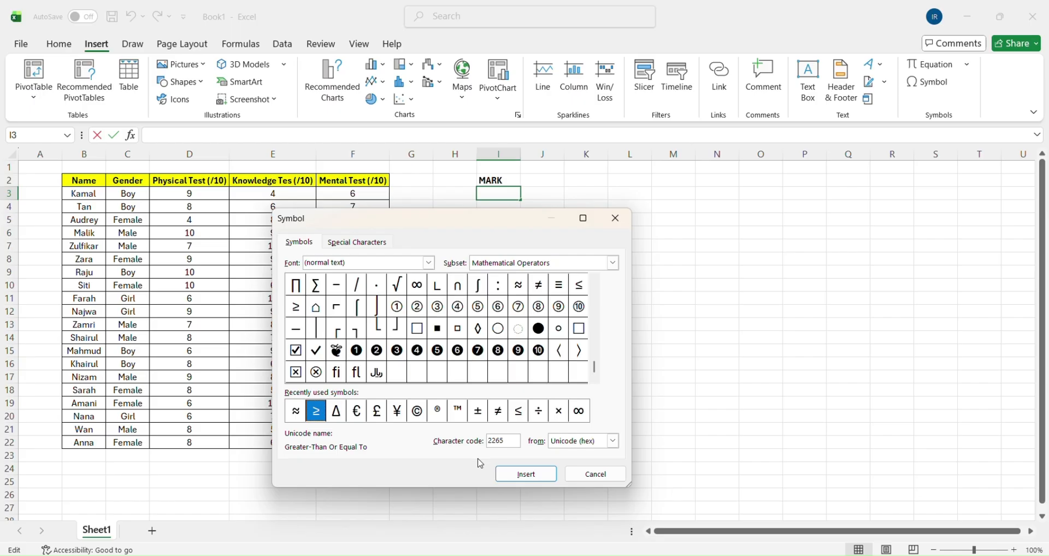
left_click(526, 474)
left_click(615, 219)
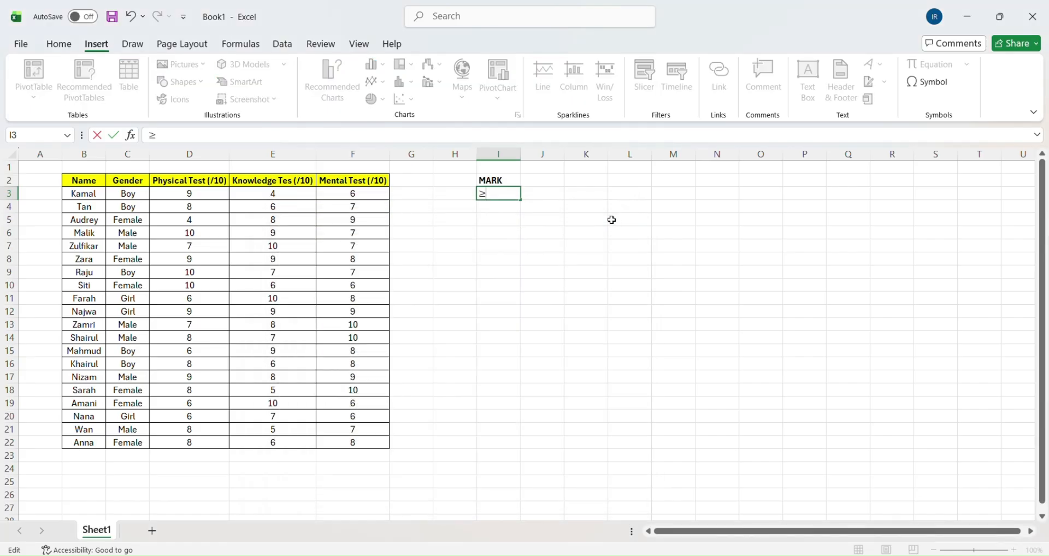
type("24")
- Enter <24 in cell I4 as the second mark criterion
left_click(507, 207)
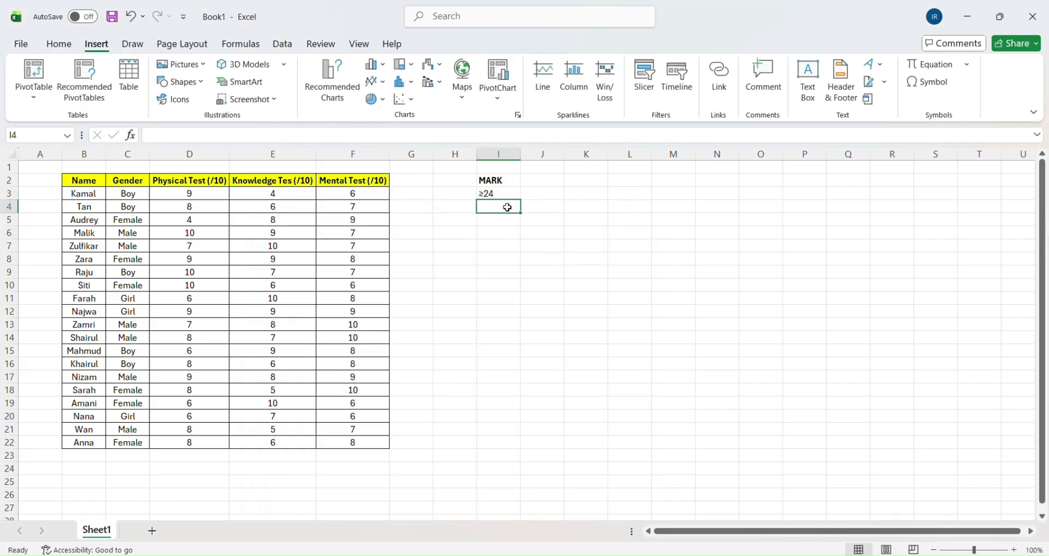
left_click(527, 133)
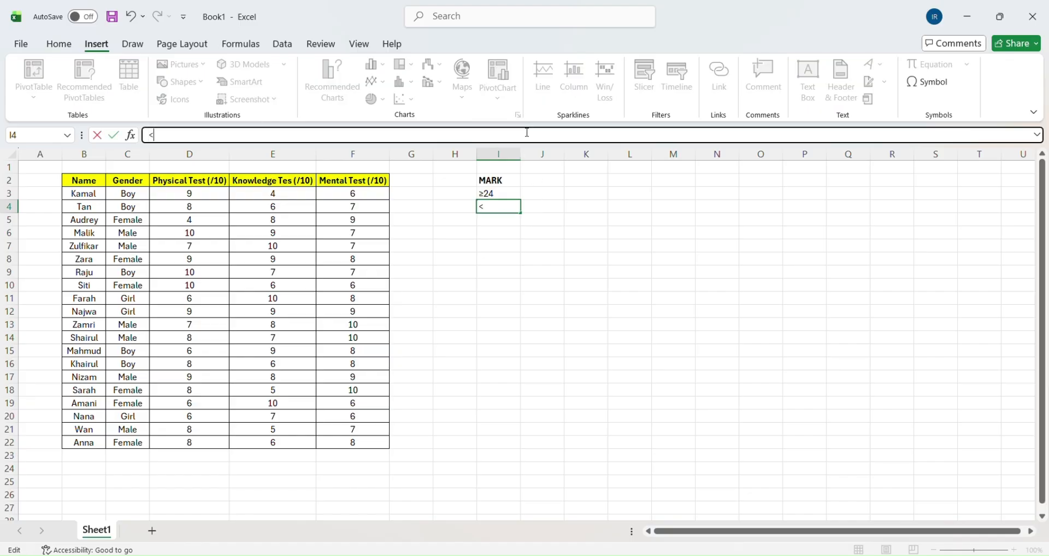
left_click(536, 181)
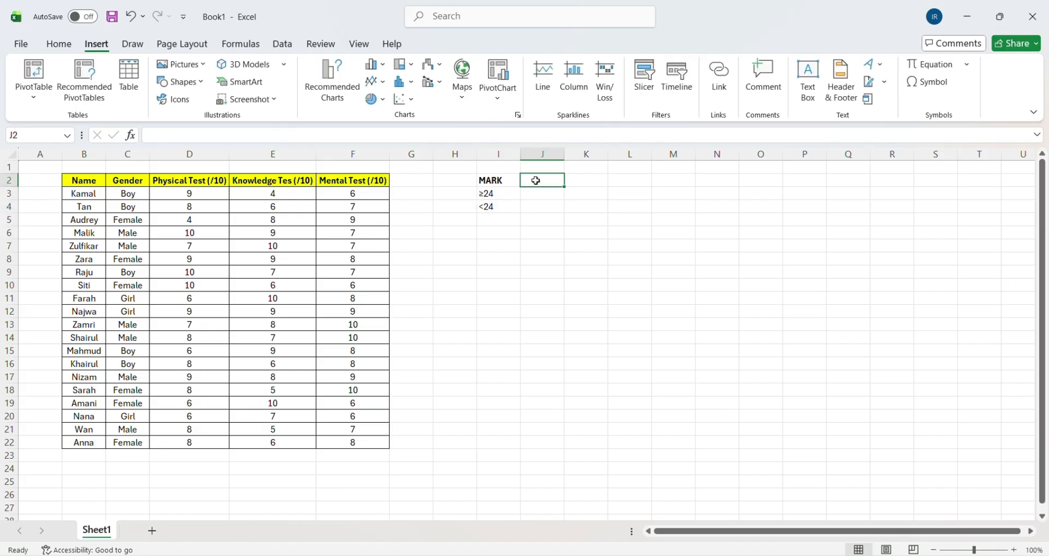
- Enter the heading STATUS in bold in cell J2
left_click(59, 44)
left_click(138, 91)
type("STATUS")
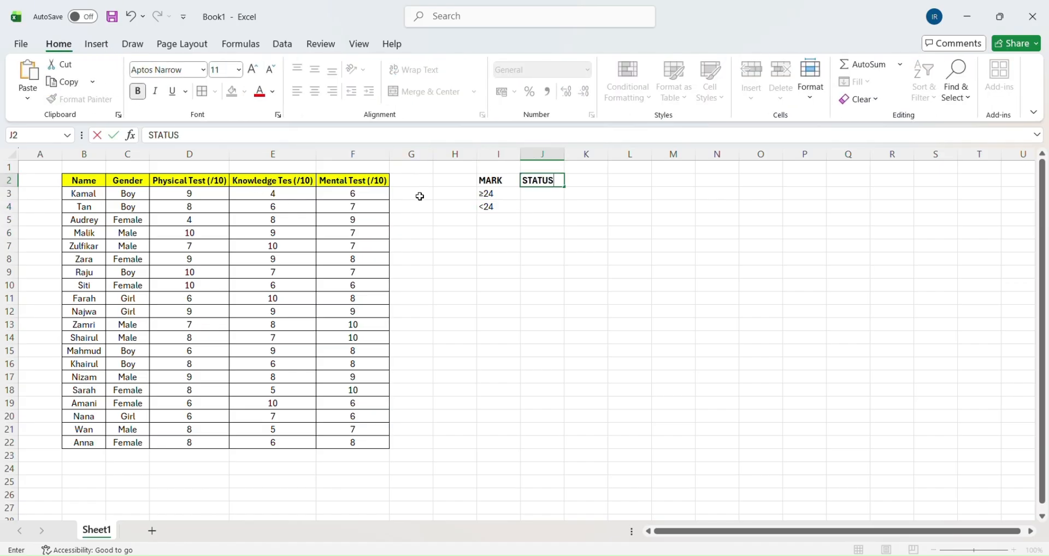
- Enter Qualified in cell J3 as the status for marks of at least 24
left_click(537, 195)
type("Q")
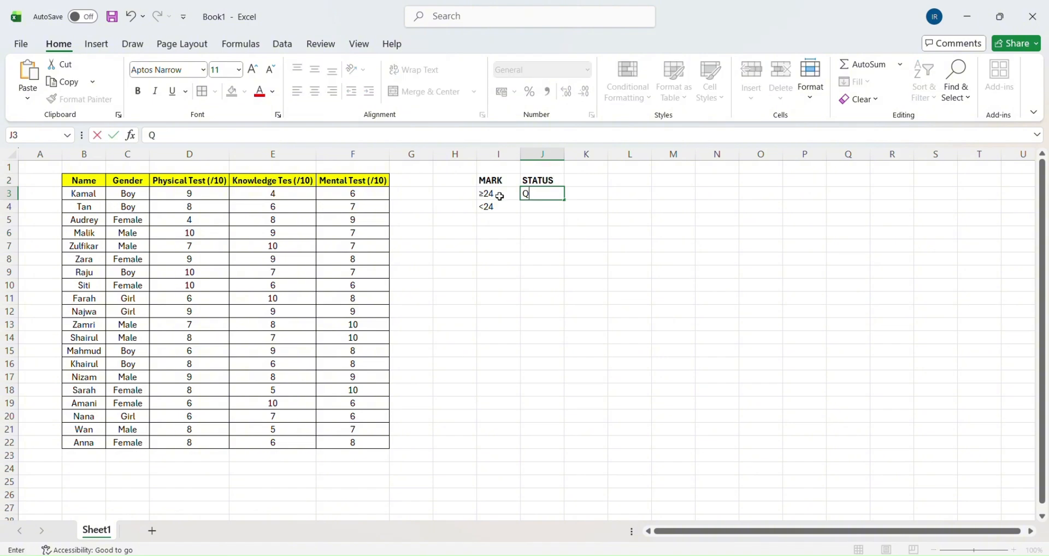
type("ualified")
left_click(552, 207)
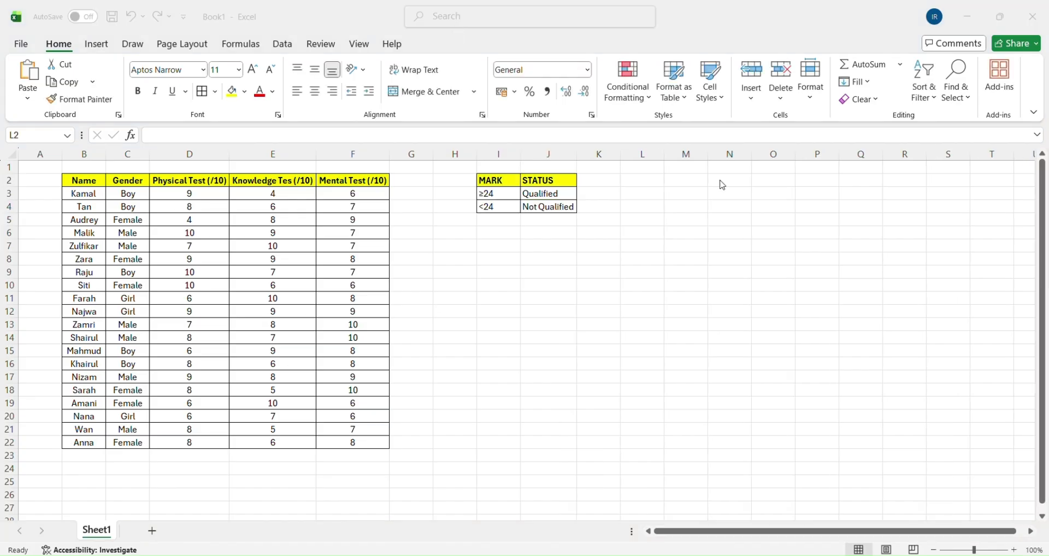
- Enter the headings Gender in cell M2 and Total in cell N2
left_click(681, 180)
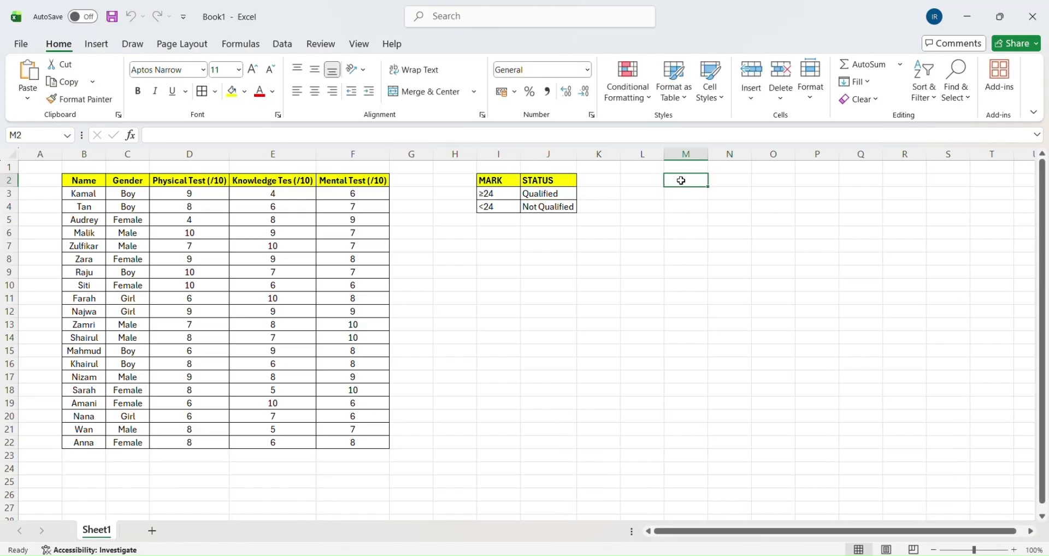
type("Gender")
left_click(720, 181)
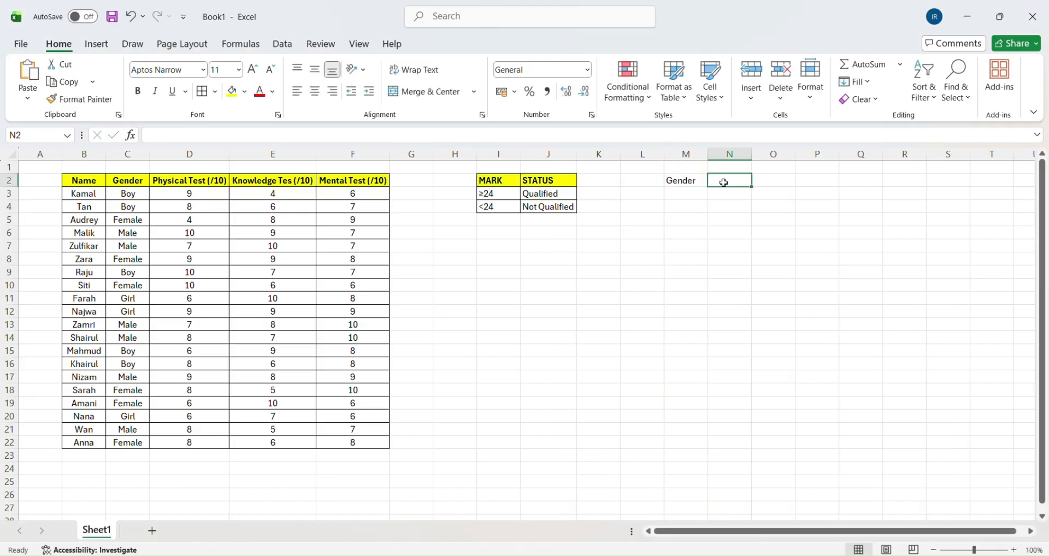
type("Total")
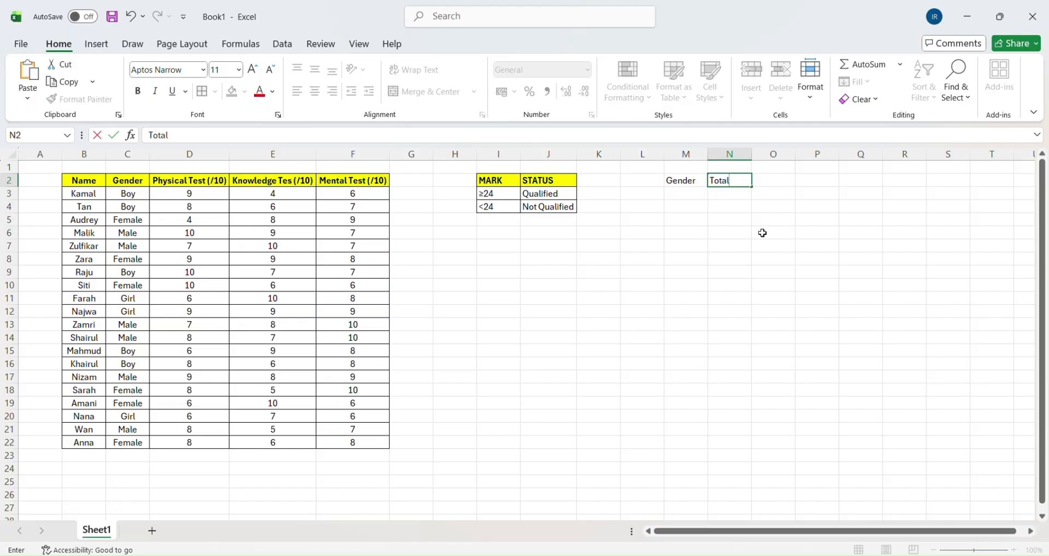
- List Male in cell M3 and Female in cell M4 under the Gender heading
left_click(679, 195)
type("Male")
key("Return")
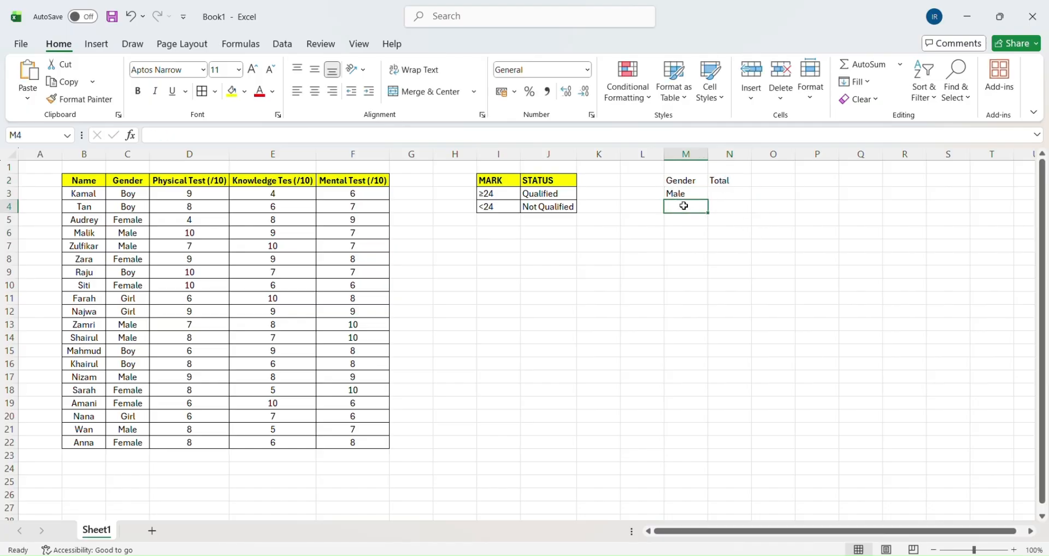
type("Female")
- Fill the headings in M2:N2 with yellow and add borders around all cells of M2:N4
left_click(738, 180)
left_click_drag(737, 181, 683, 181)
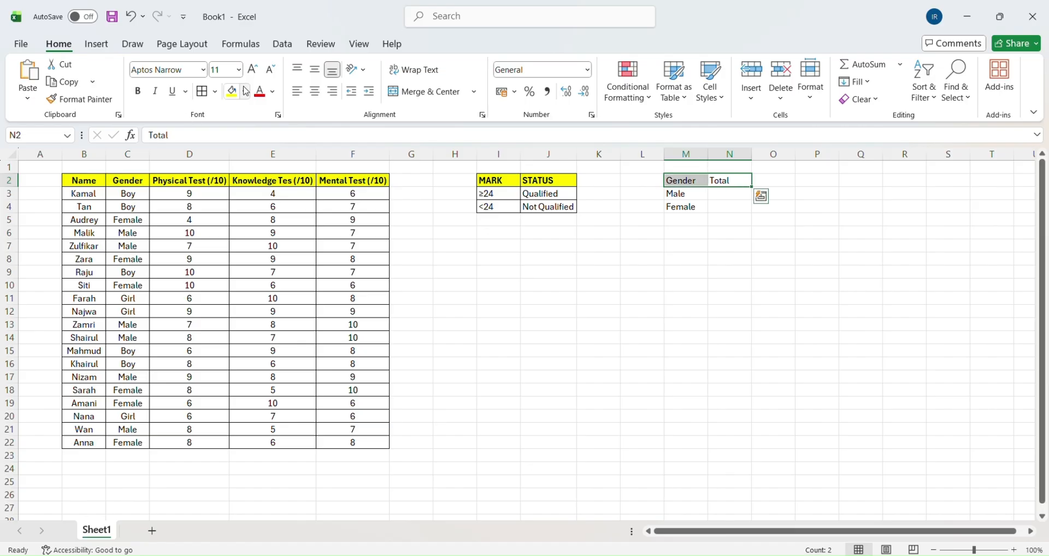
left_click(232, 91)
left_click_drag(735, 209, 683, 180)
left_click(815, 338)
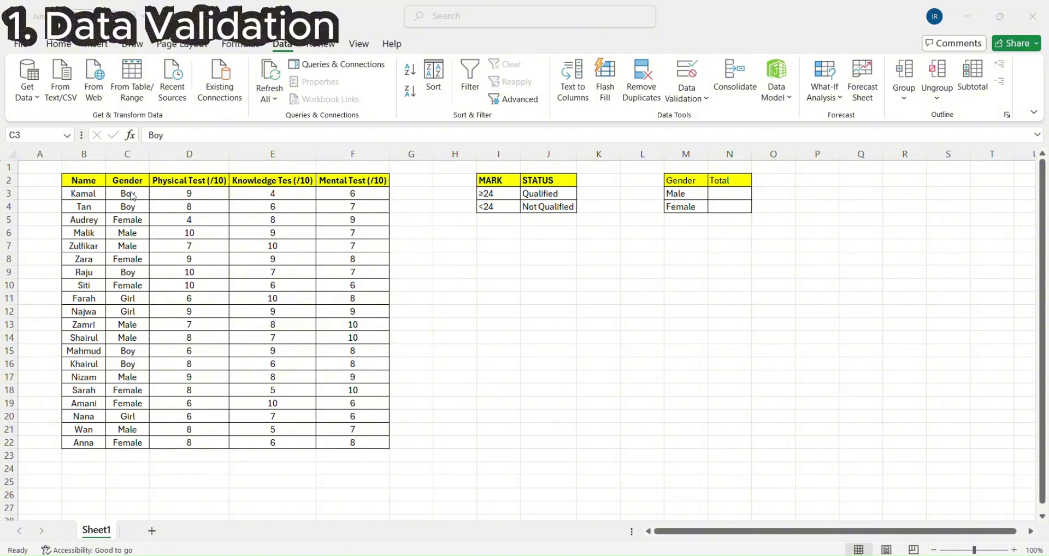
- Apply a List data validation to the Gender cells C3:C22 with =$M$3:$M$4 as the source
left_click(132, 194)
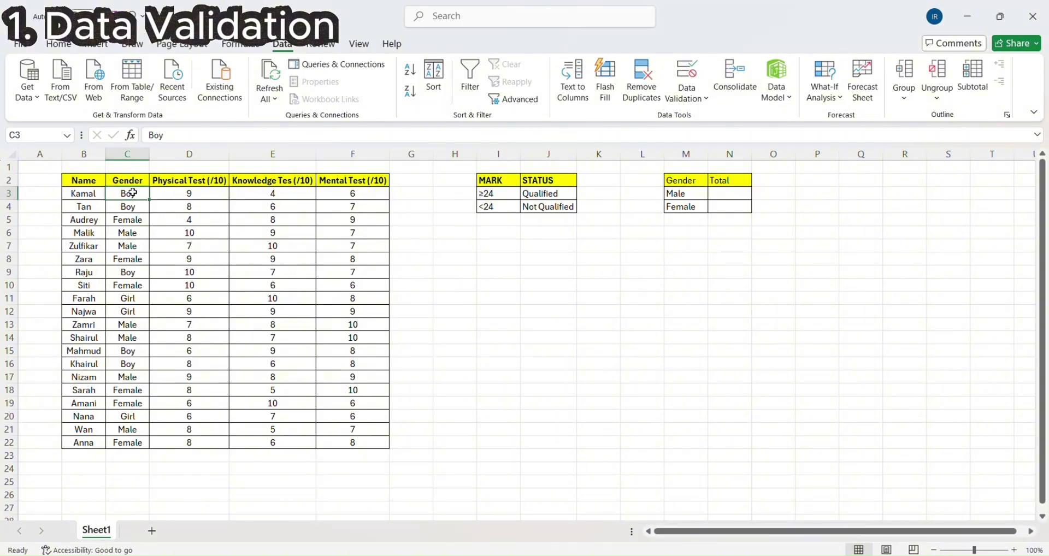
left_click_drag(133, 196, 128, 443)
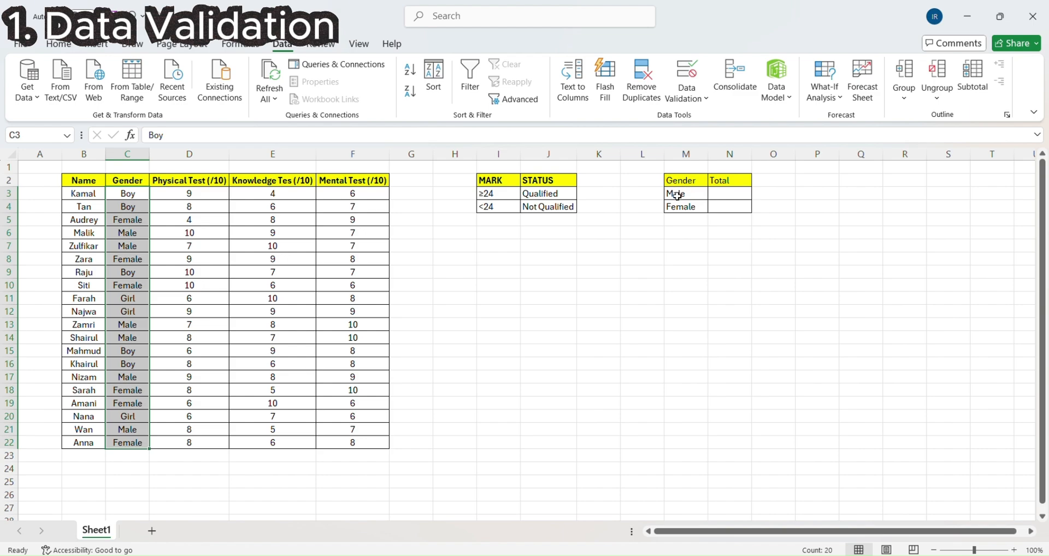
left_click(693, 98)
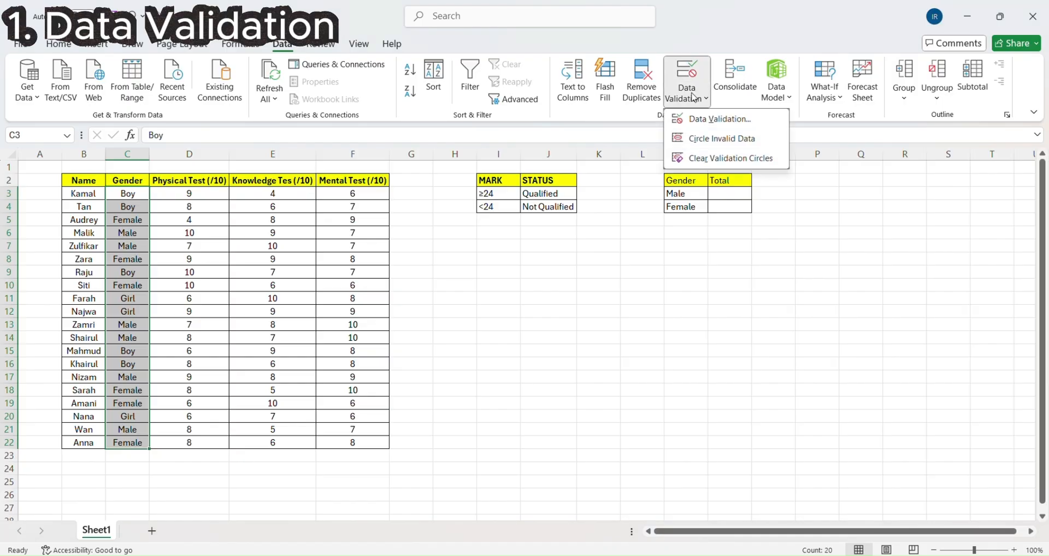
left_click(698, 119)
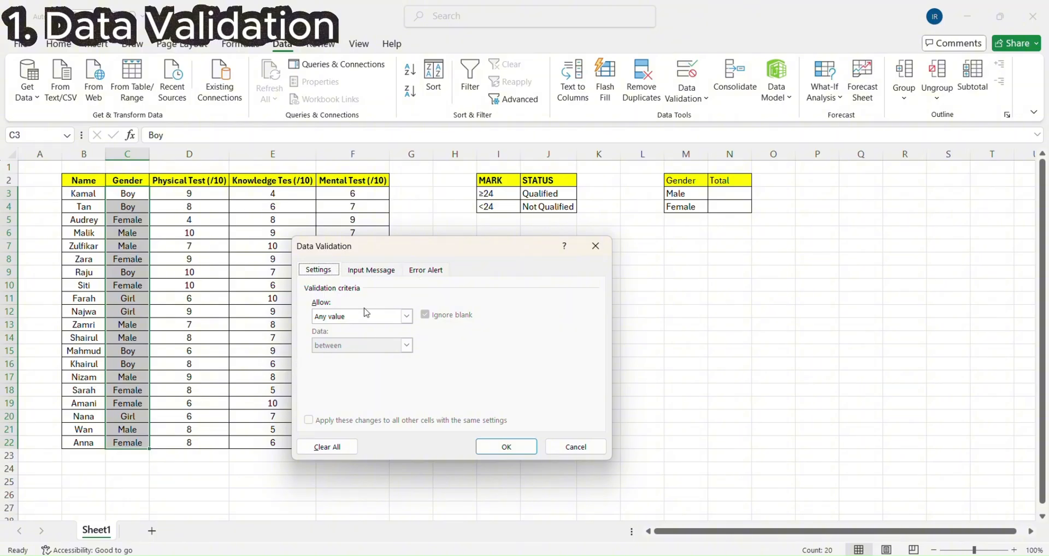
left_click(406, 316)
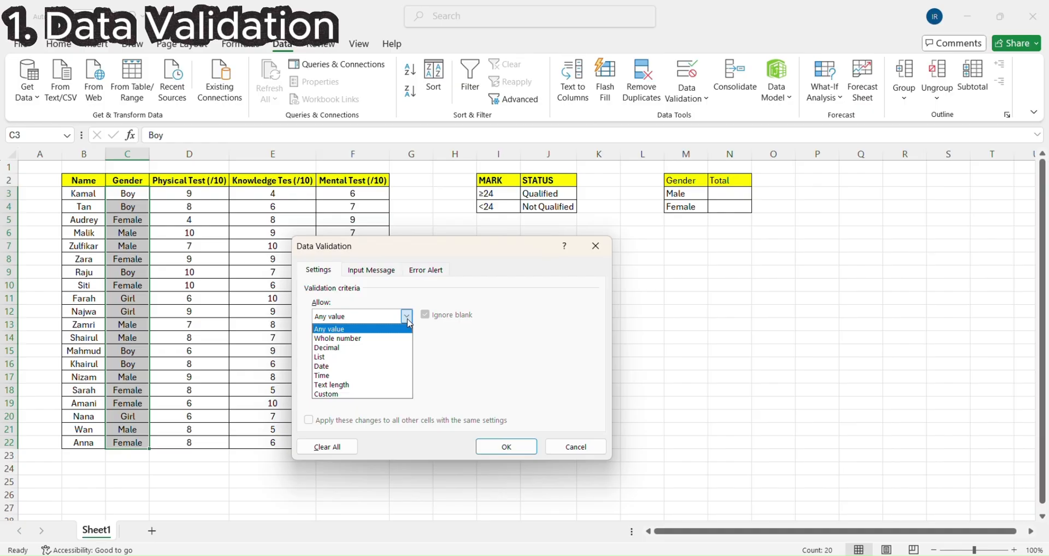
left_click(365, 358)
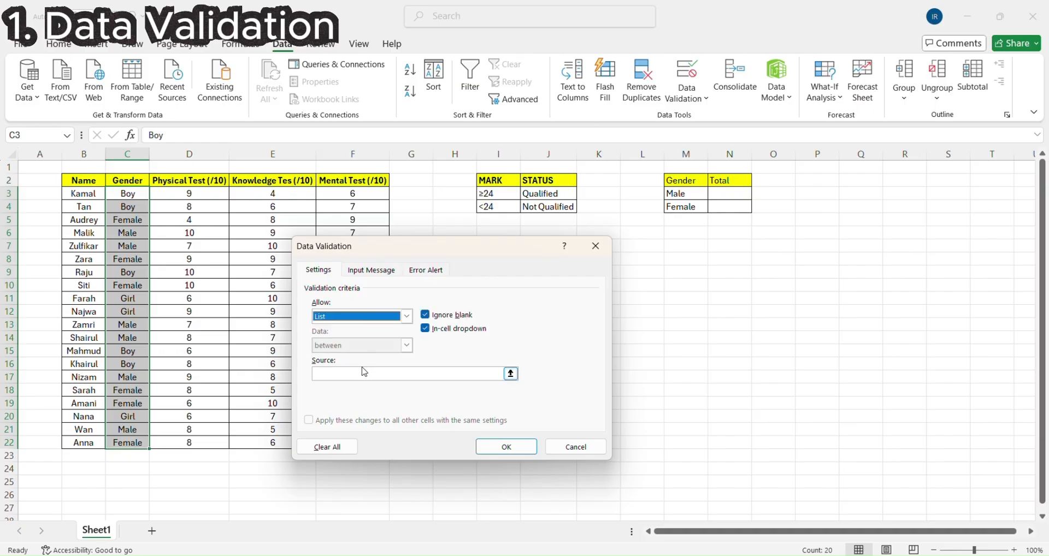
left_click(361, 371)
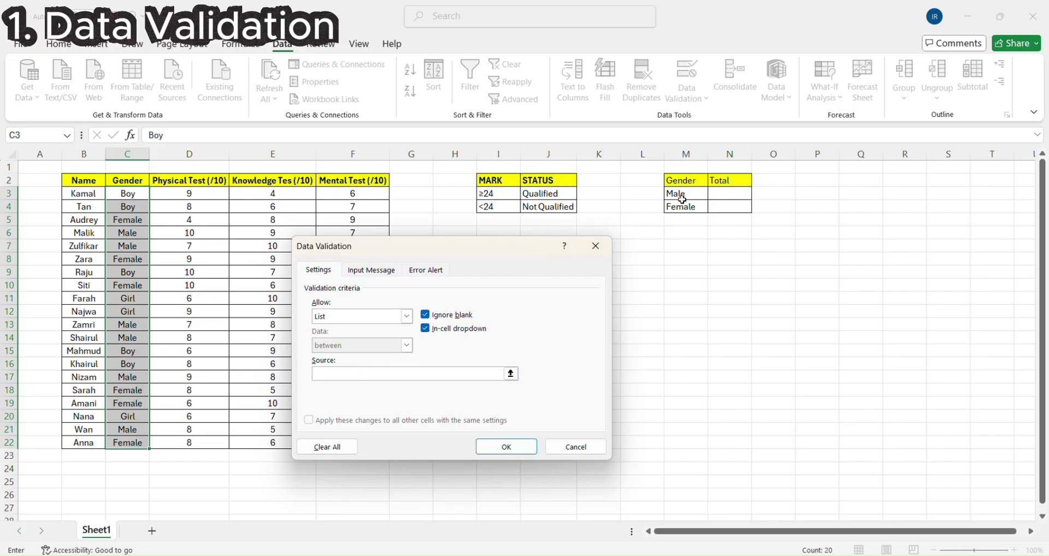
left_click_drag(678, 195, 675, 209)
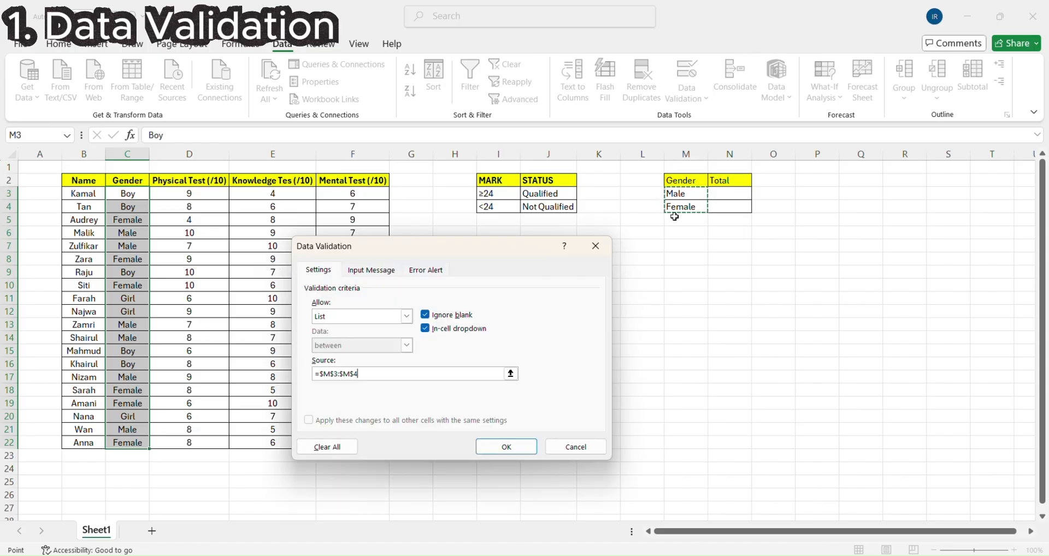
left_click(508, 447)
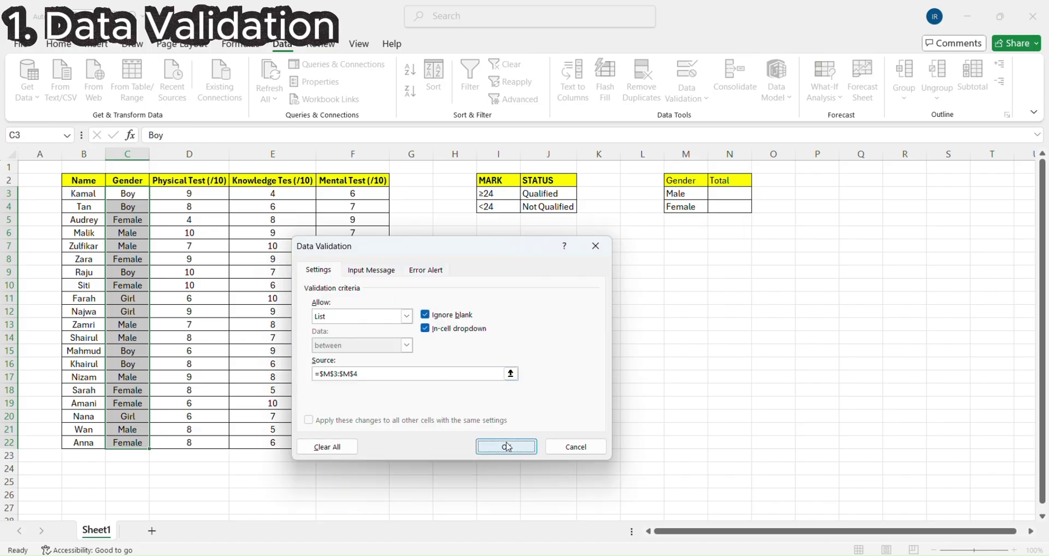
- Change the Gender entries in cells C3 and C4 to Male, choosing from the validation list
left_click(155, 194)
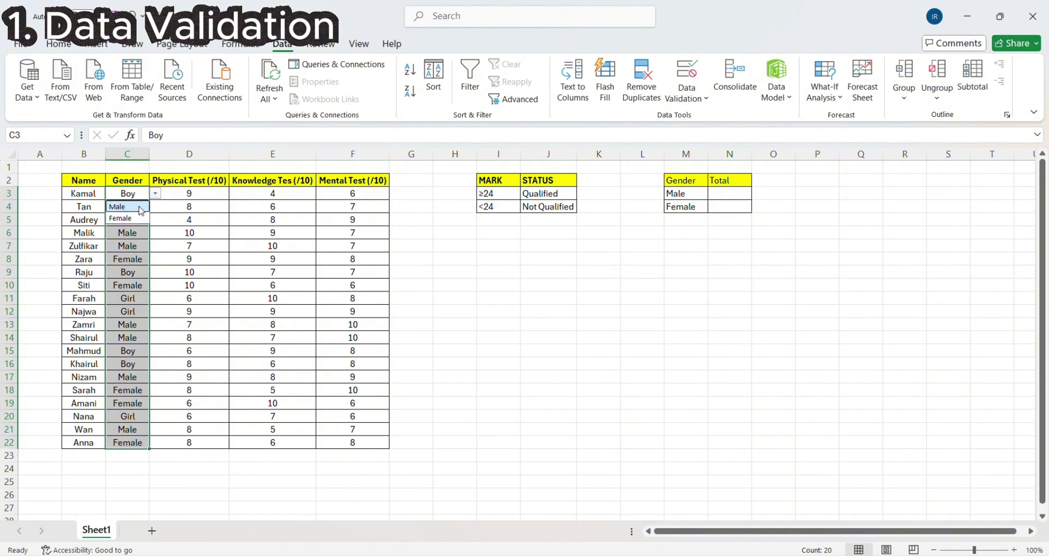
left_click(138, 207)
left_click(141, 207)
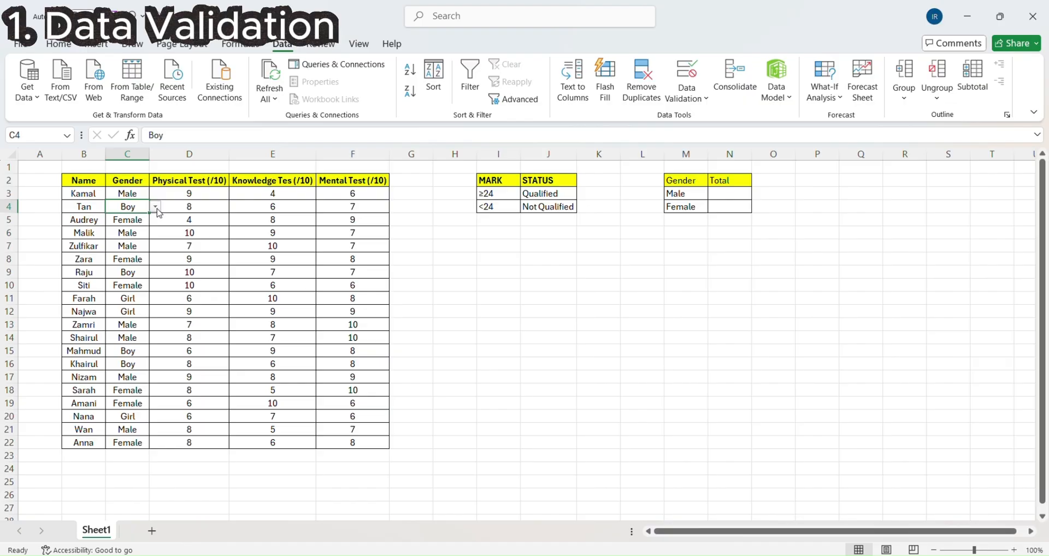
left_click(141, 221)
left_click(140, 234)
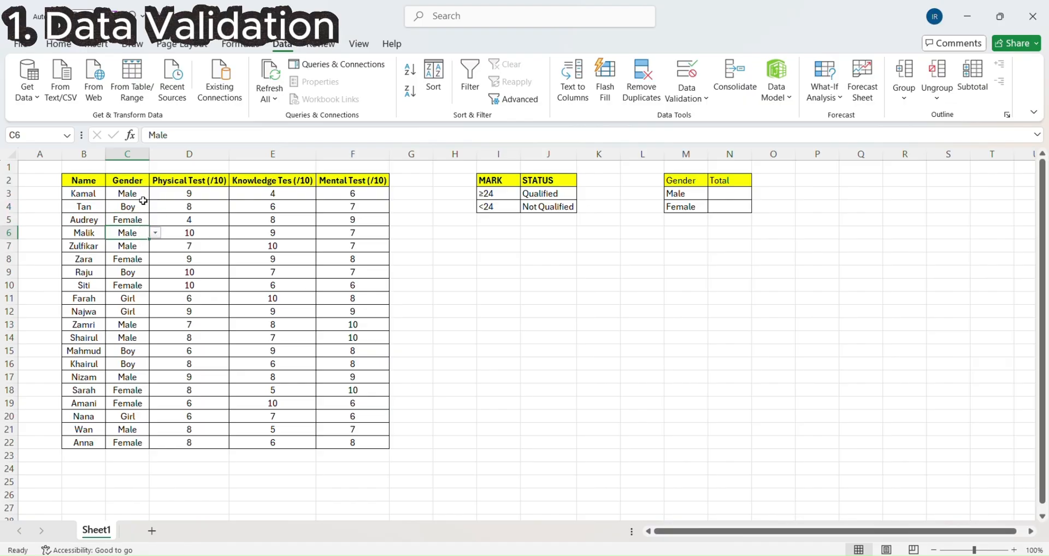
left_click(142, 198)
left_click(138, 208)
left_click(156, 207)
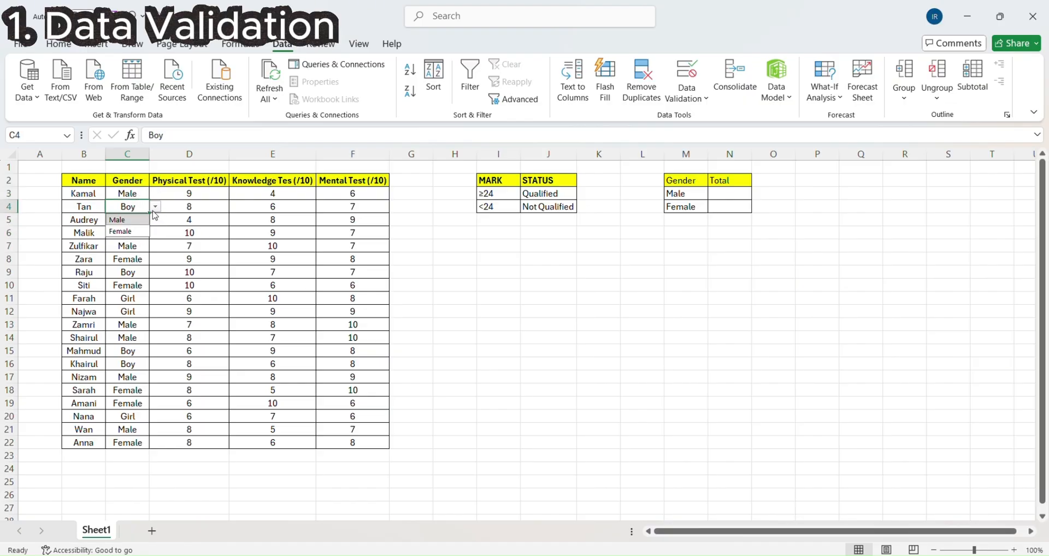
left_click(139, 220)
- Choose Female from the validation list for the Gender entry in cell C5
left_click(142, 221)
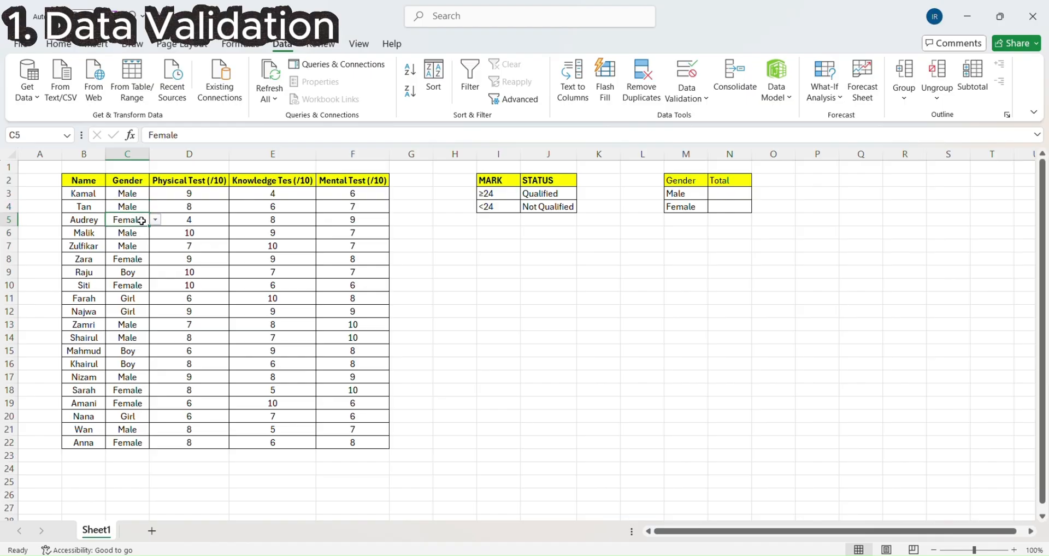
left_click(156, 220)
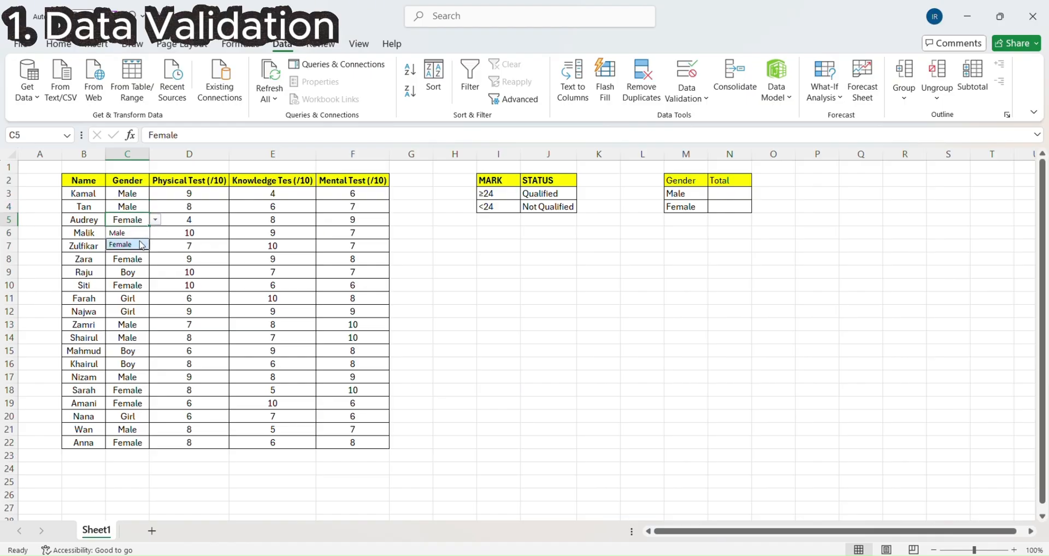
left_click(141, 244)
- Change the Gender entry in cell C9 to Male, choosing from the validation list
left_click(144, 234)
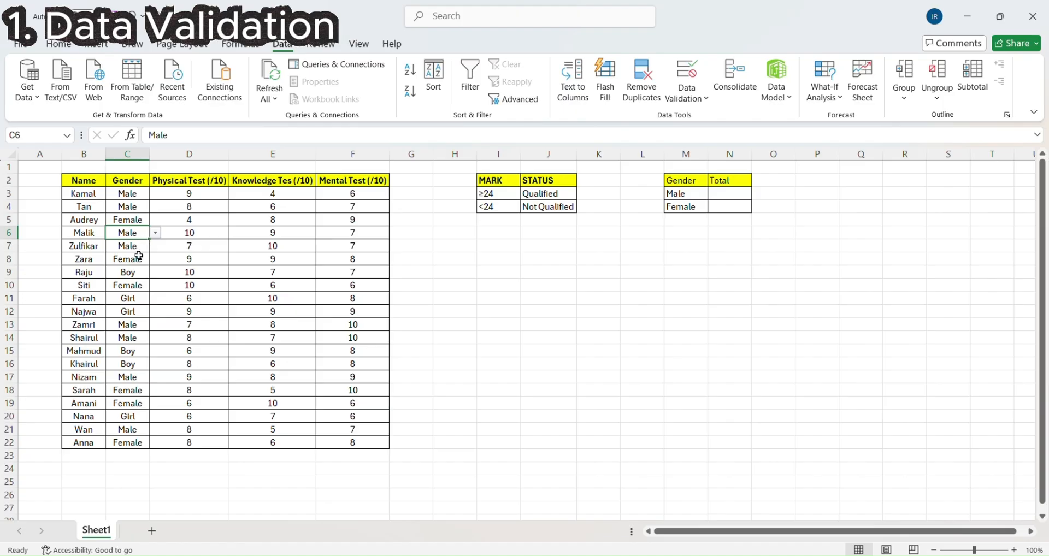
left_click(135, 284)
left_click(135, 273)
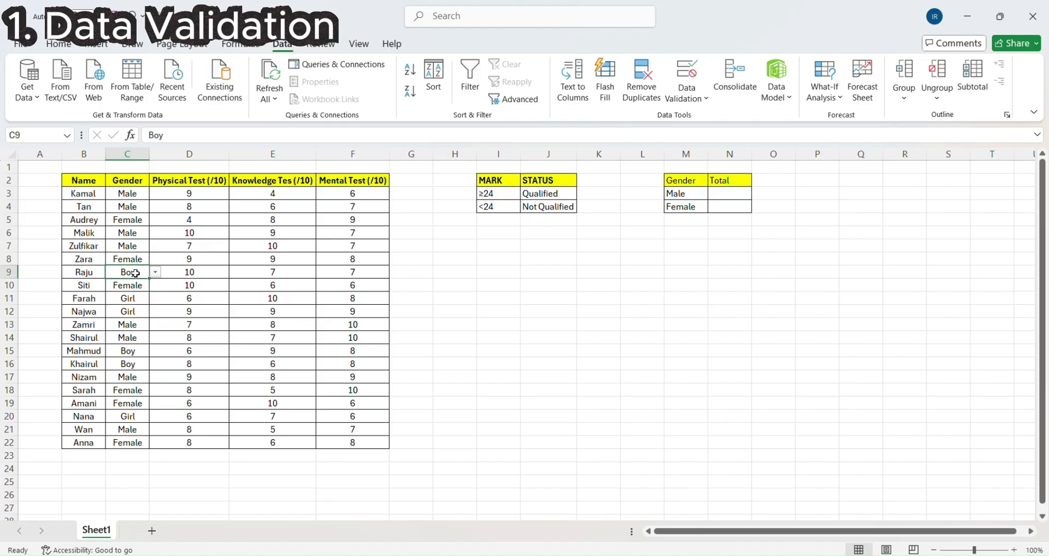
left_click(157, 272)
left_click(134, 286)
- Change the Gender entries in cells C11 and C12 to Female, choosing from the validation list
left_click(133, 301)
left_click(156, 298)
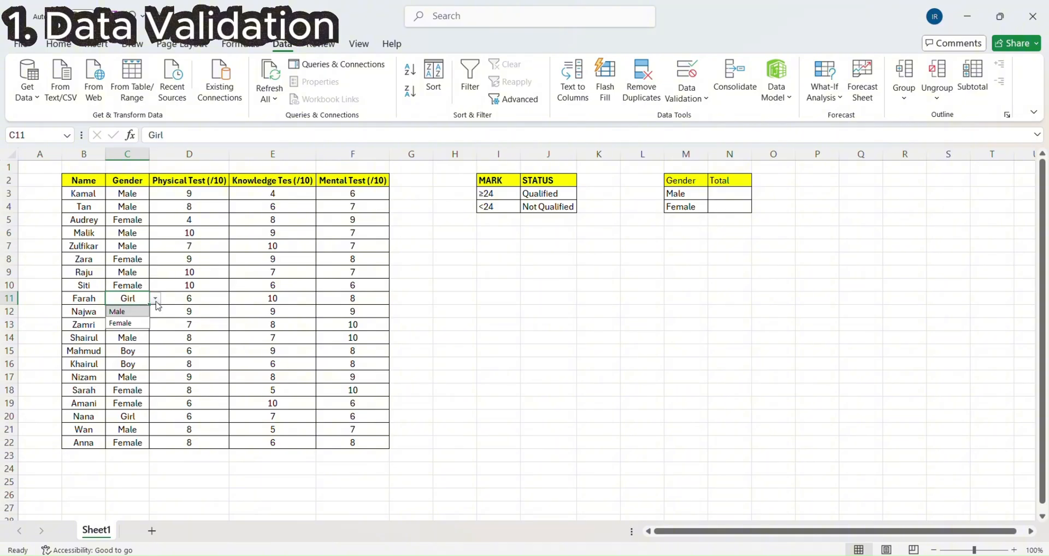
left_click(138, 323)
left_click(135, 312)
left_click(157, 311)
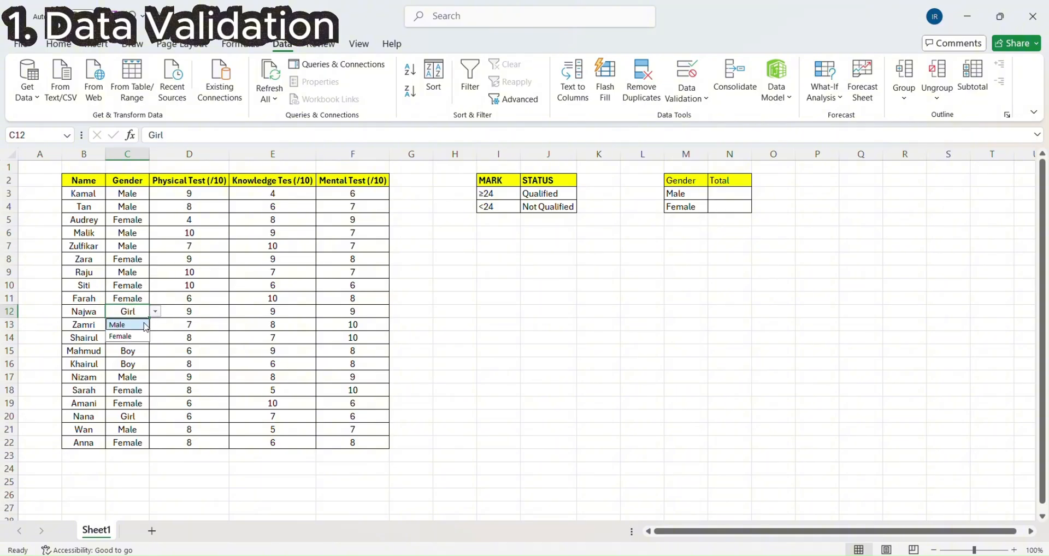
left_click(142, 336)
- Change the Gender entries in cells C15 and C16 to Male, choosing from the validation list
left_click(137, 351)
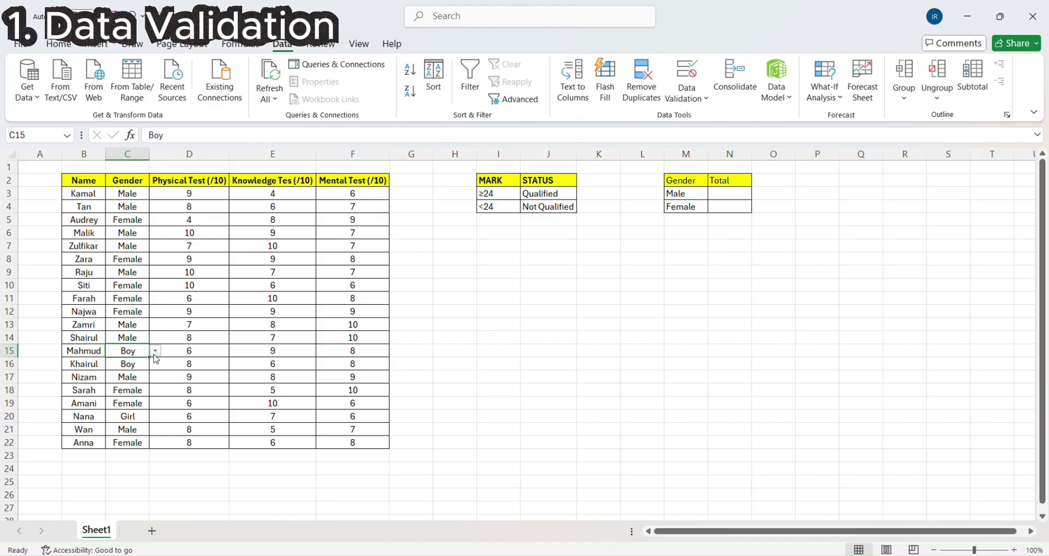
left_click(156, 352)
left_click(141, 363)
left_click(138, 367)
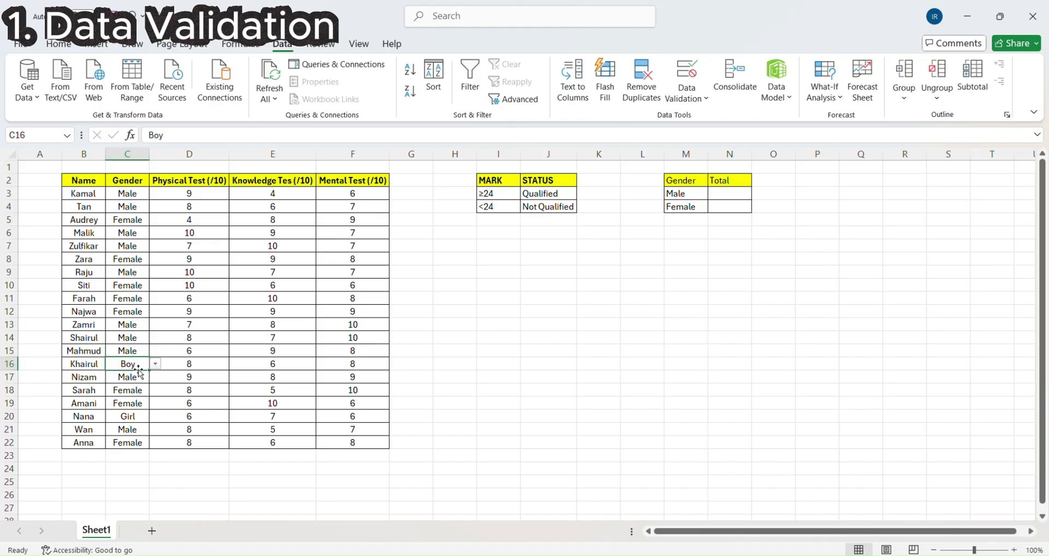
left_click(153, 377)
left_click(144, 364)
left_click(156, 364)
left_click(139, 377)
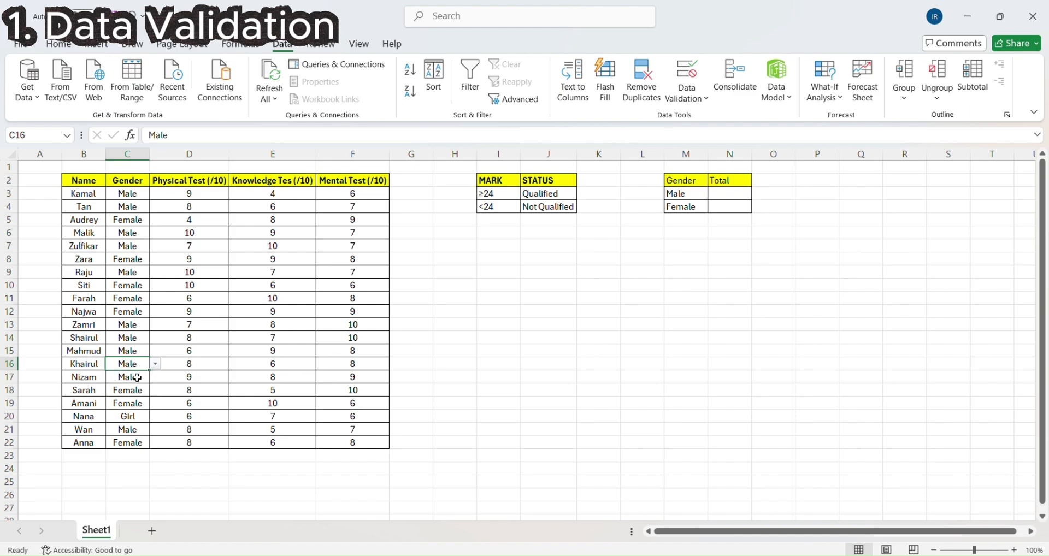
- Change the Gender entry in cell C20 to Female, choosing from the validation list
left_click(136, 419)
left_click(156, 416)
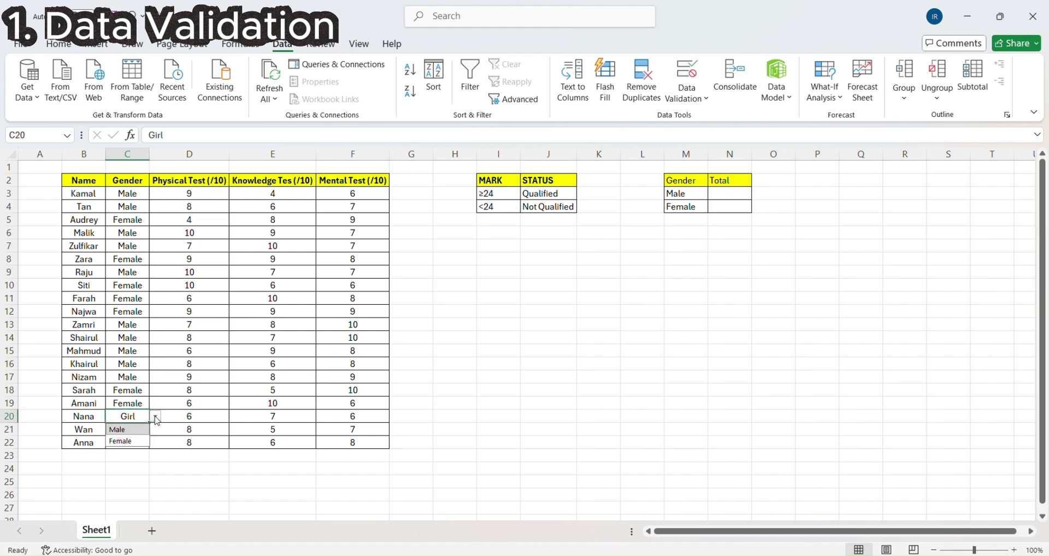
left_click(135, 440)
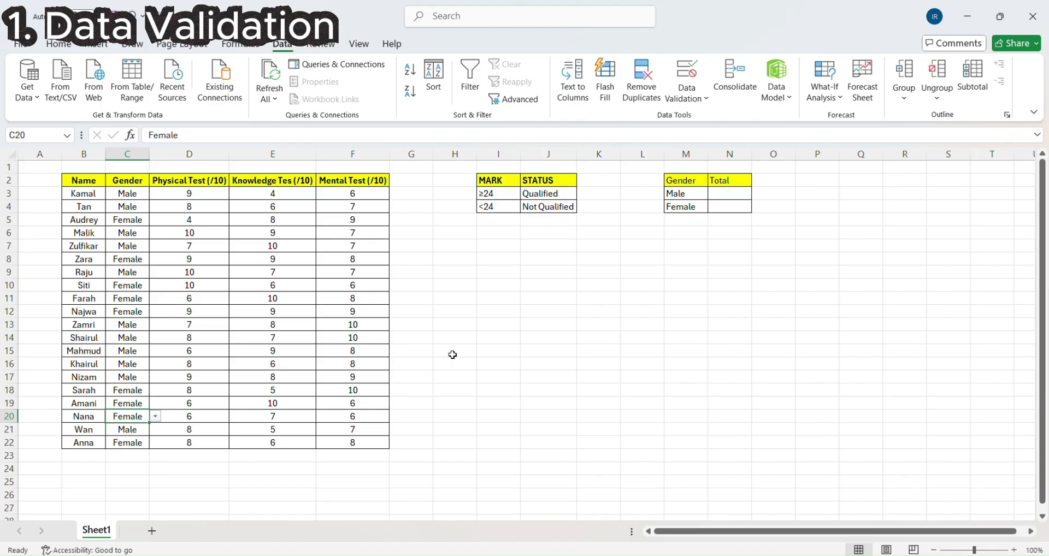
left_click(494, 376)
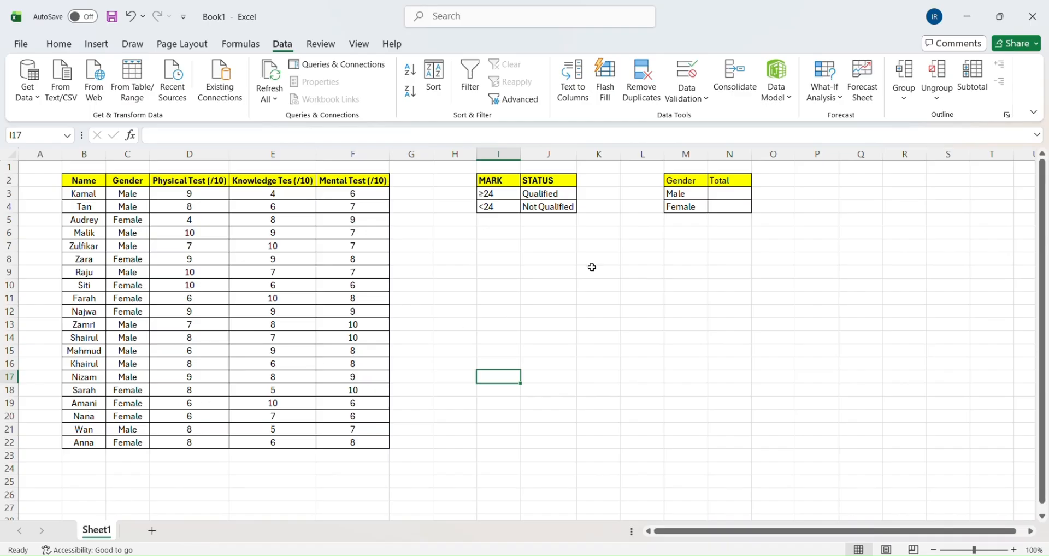
- Insert a COUNTIF function in cell N3 with range C3:C22 and criteria "Male"
left_click(743, 180)
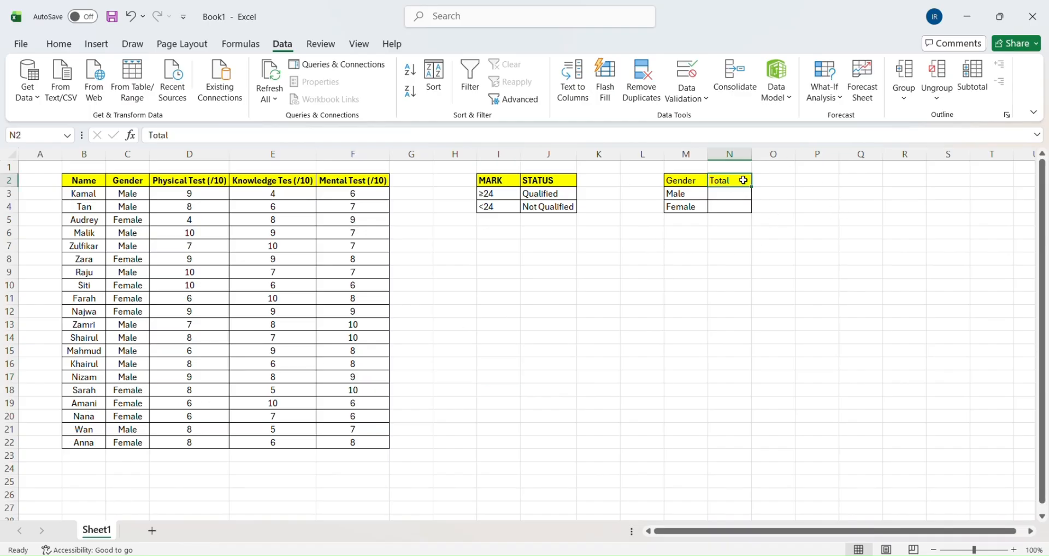
left_click(731, 195)
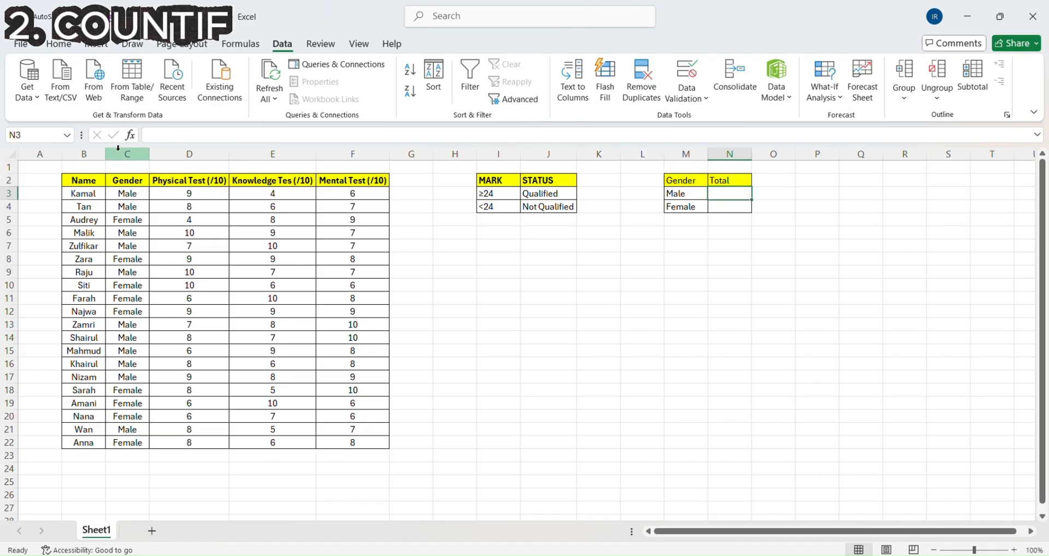
left_click(130, 135)
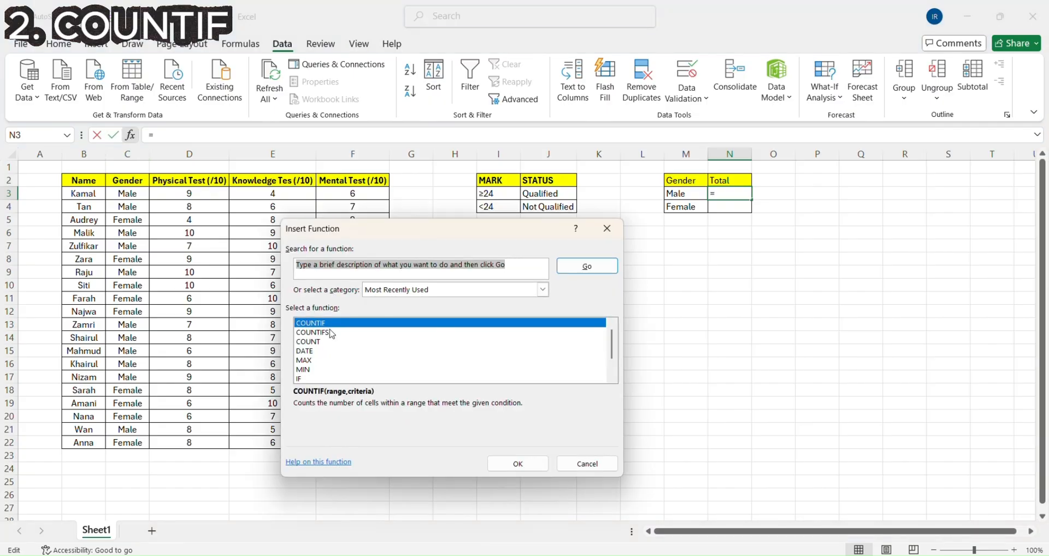
left_click(524, 464)
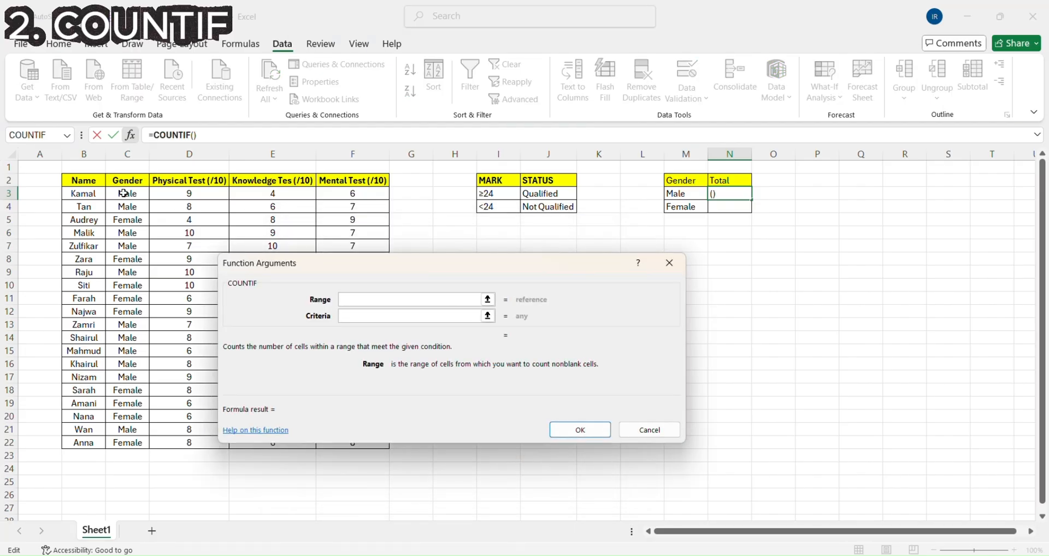
left_click_drag(124, 193, 126, 443)
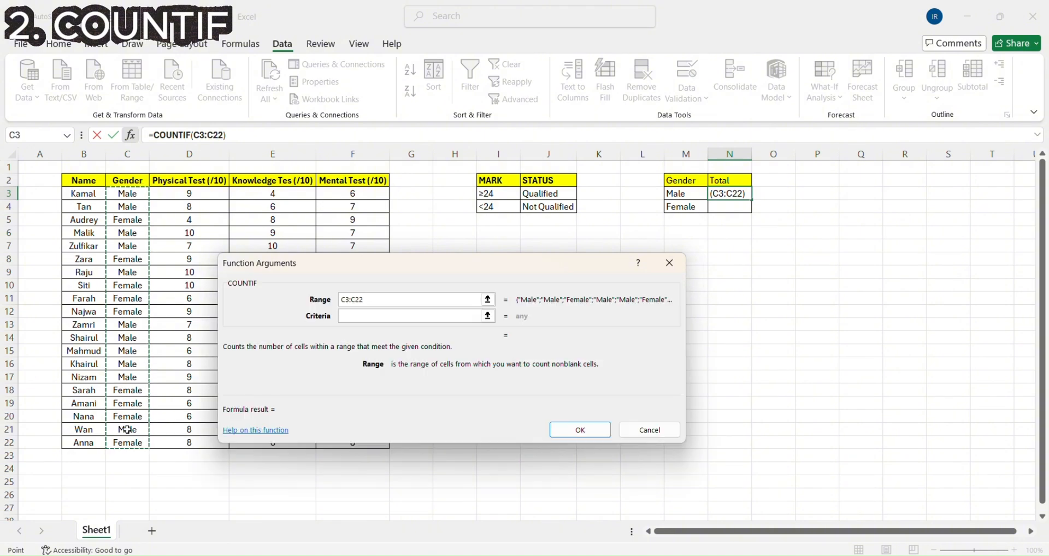
left_click(386, 315)
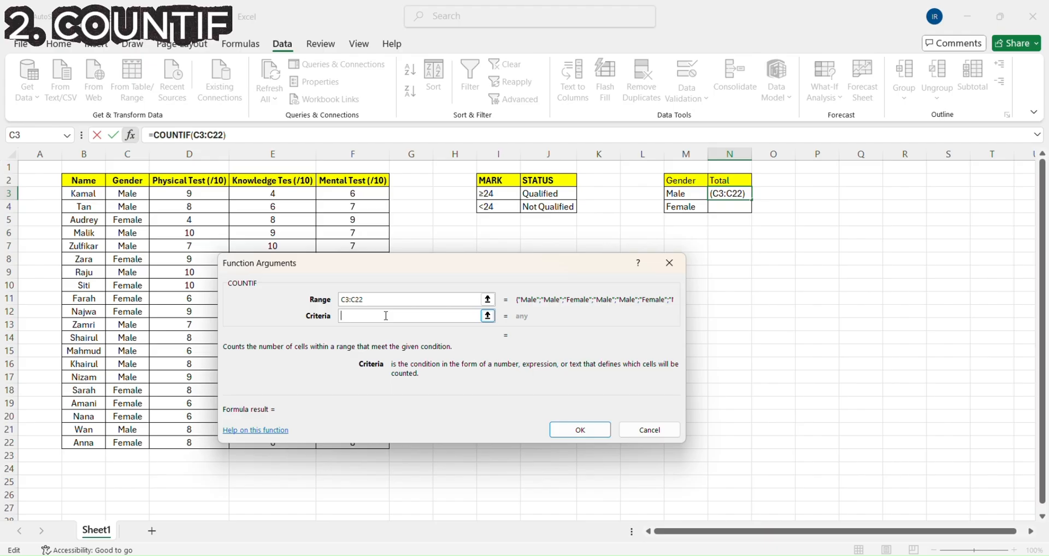
type("Male\"")
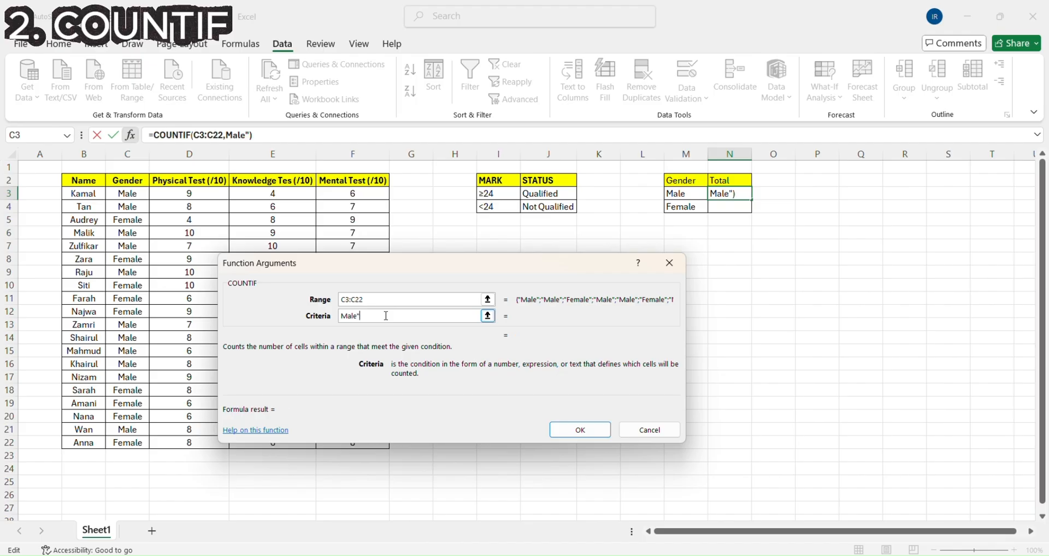
left_click(342, 316)
type("\"")
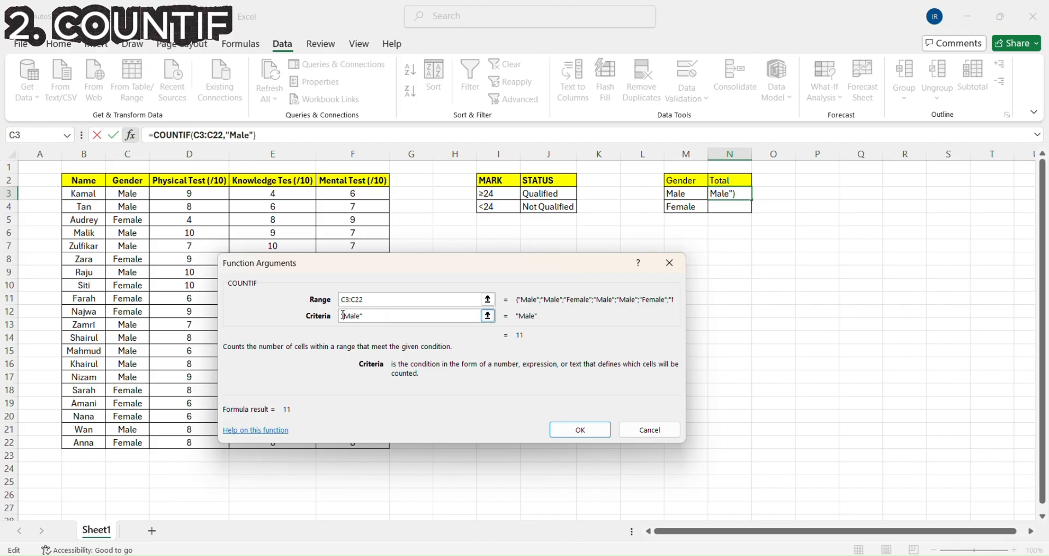
left_click(574, 428)
- Insert a COUNTIF function in cell N4 with range C3:C22 and criteria "Female"
key("Down")
key("shift+F3")
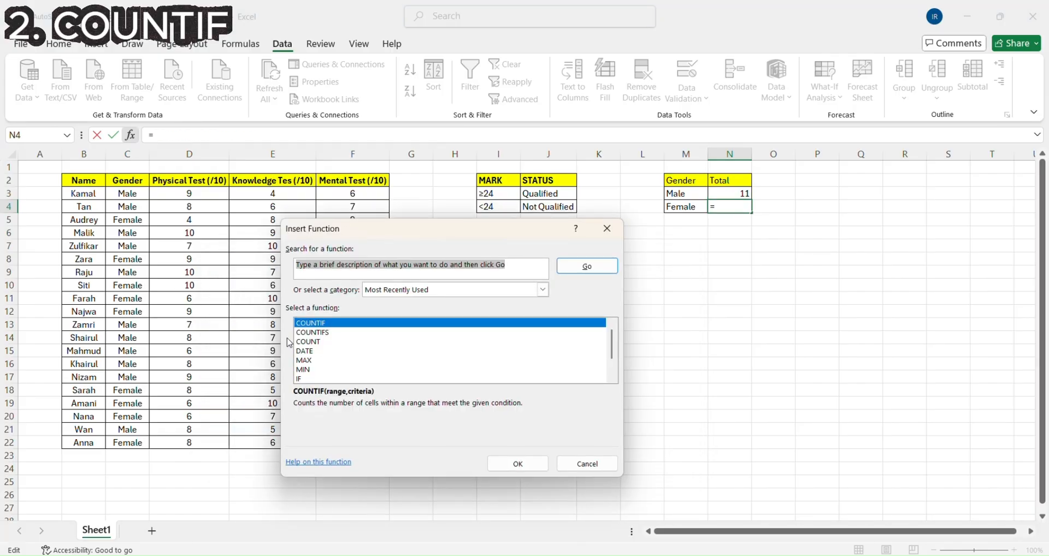
left_click(504, 462)
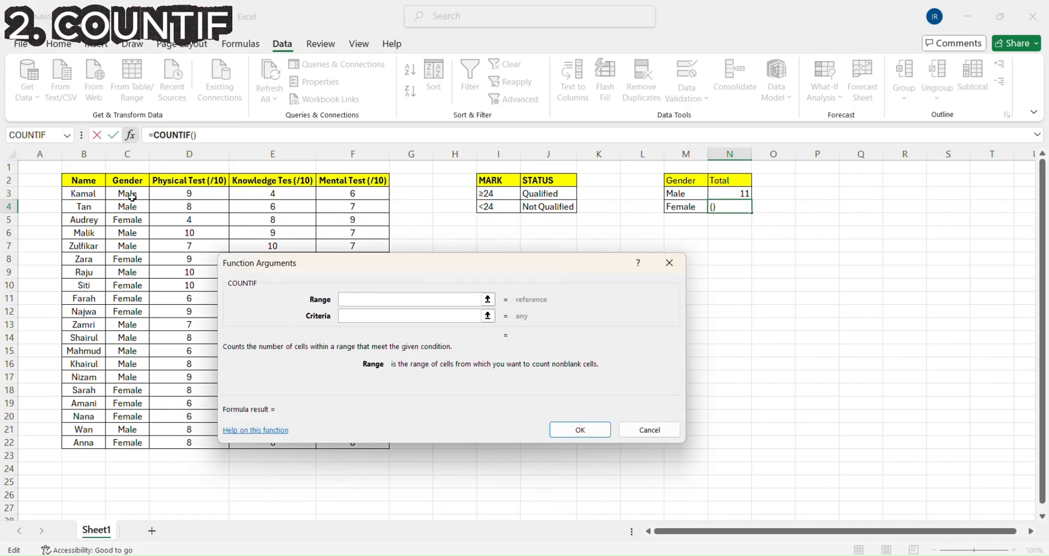
left_click(130, 195)
left_click_drag(129, 195, 129, 443)
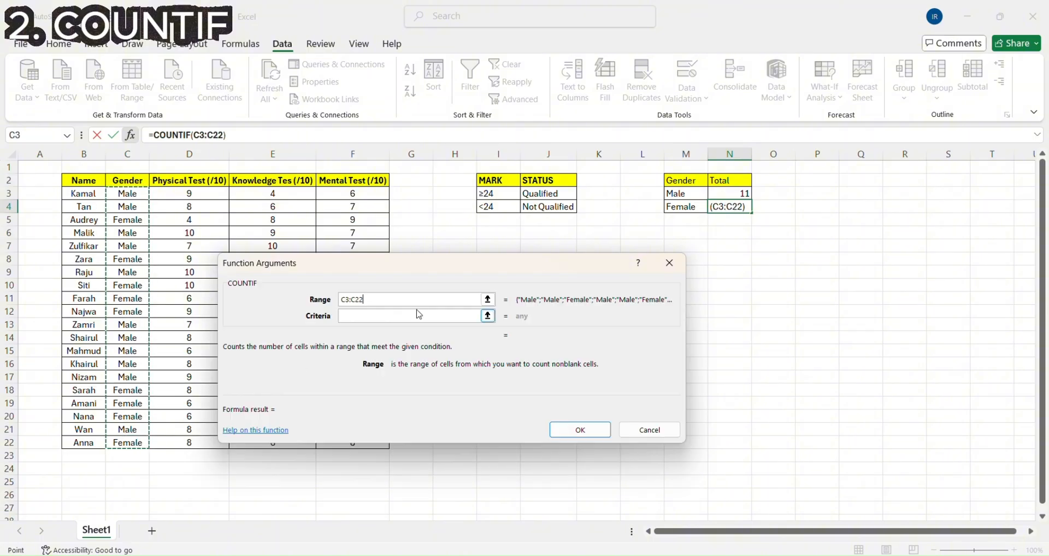
left_click(411, 316)
type("\"")
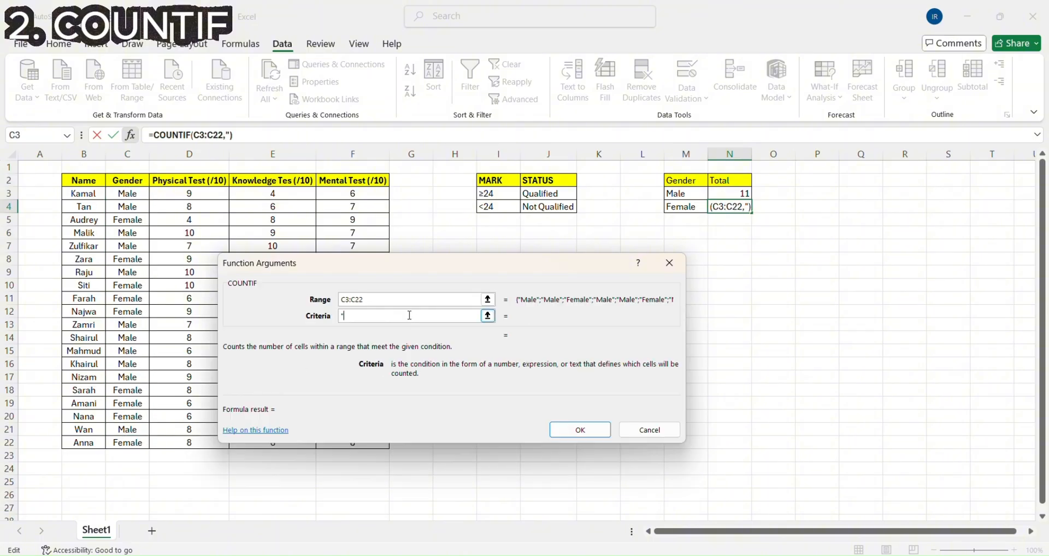
type("Female")
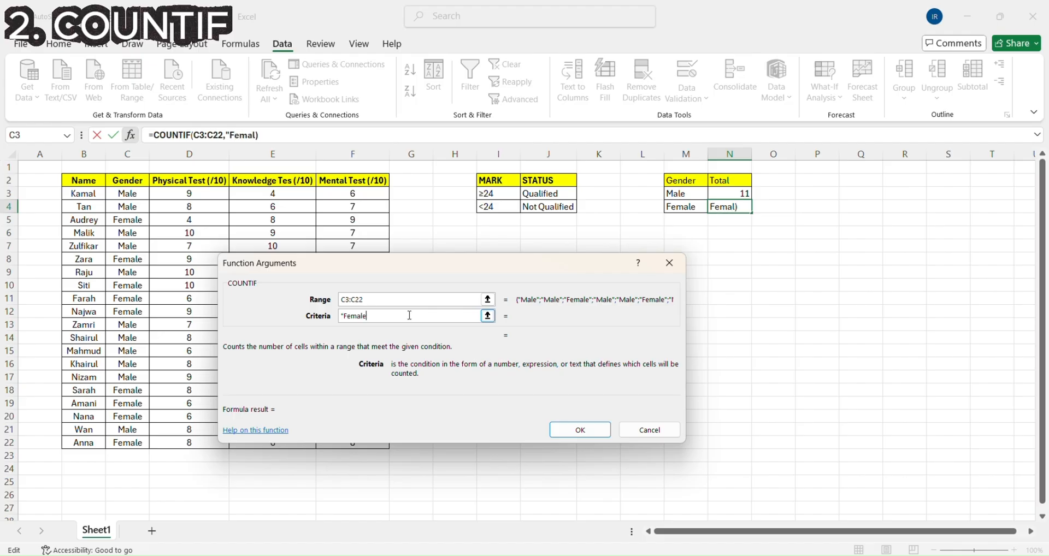
type("\"")
left_click(579, 436)
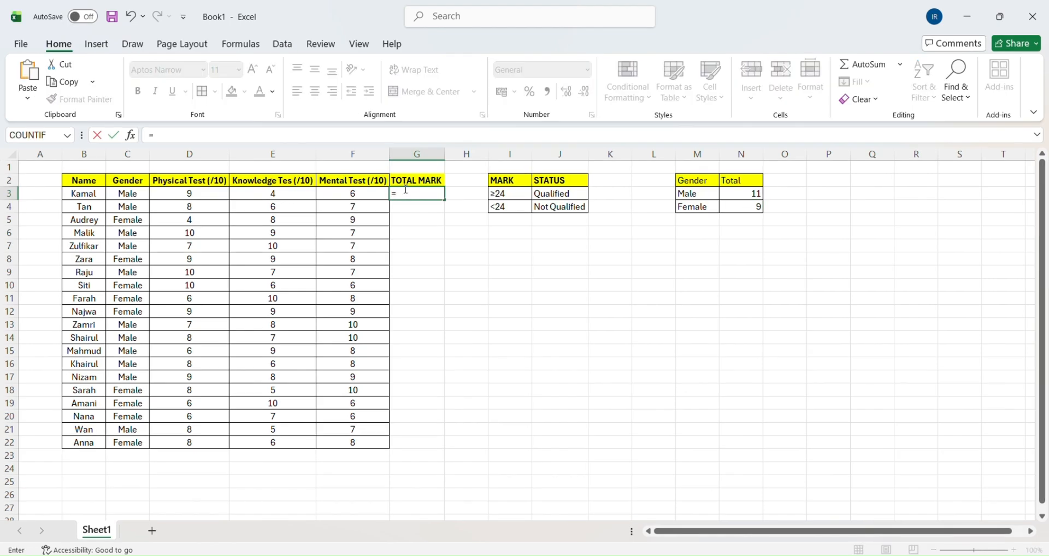
- Complete the TOTAL MARK formula in cell G3 as =D3+E3+F3
left_click(195, 196)
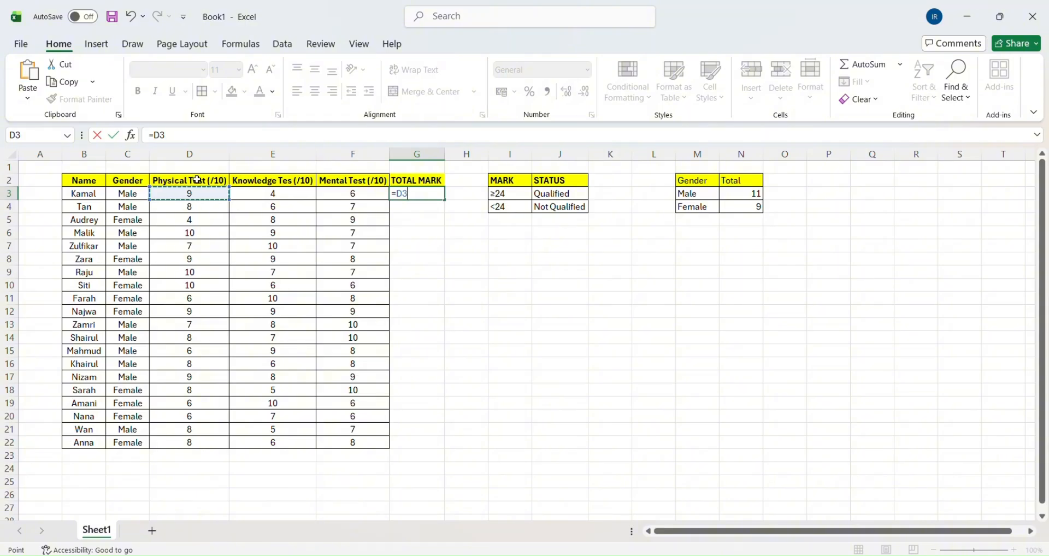
type("+")
left_click(253, 193)
type("+")
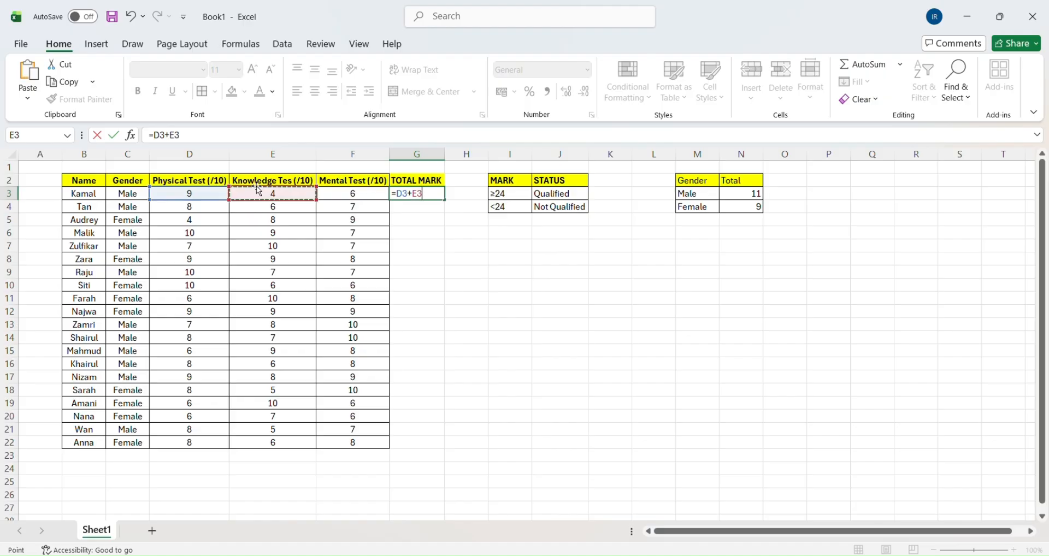
left_click(343, 198)
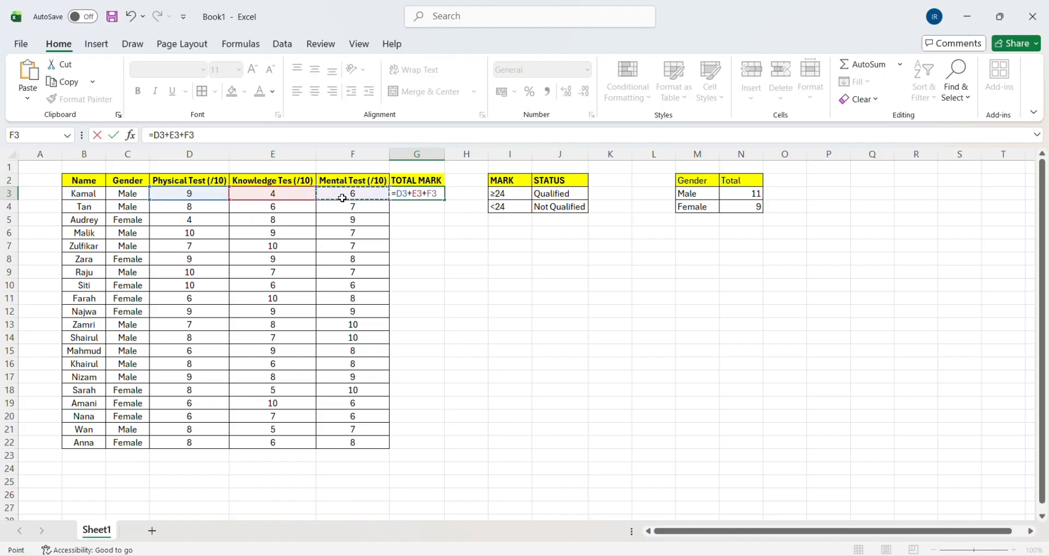
key("Return")
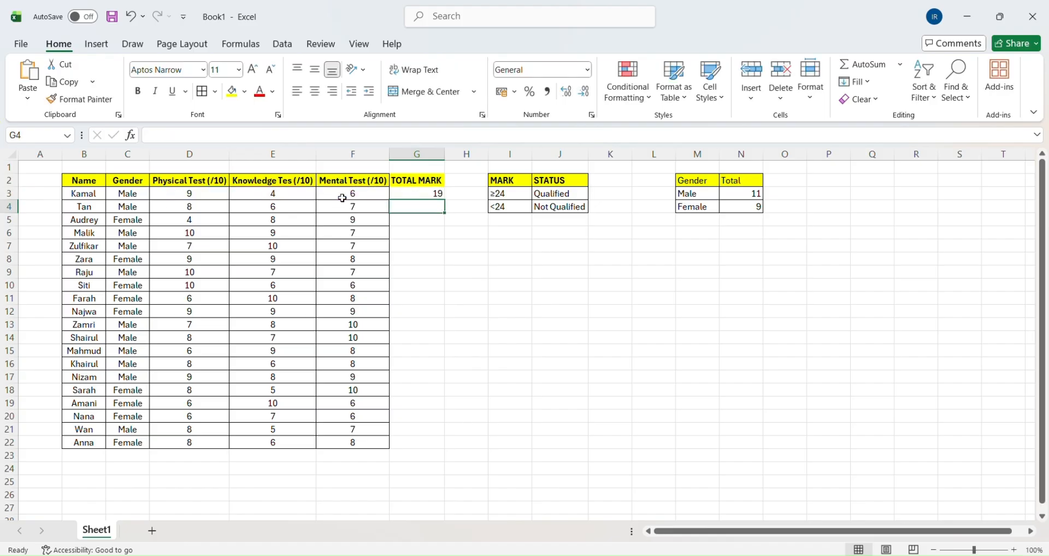
- Fill the total mark formula from cell G3 down through G22
left_click(437, 193)
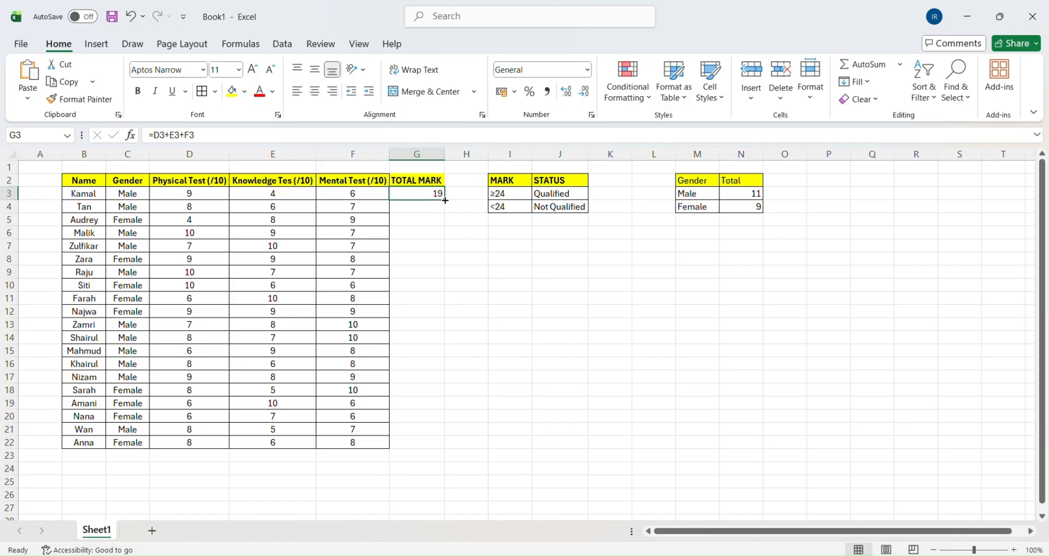
left_click_drag(446, 200, 424, 443)
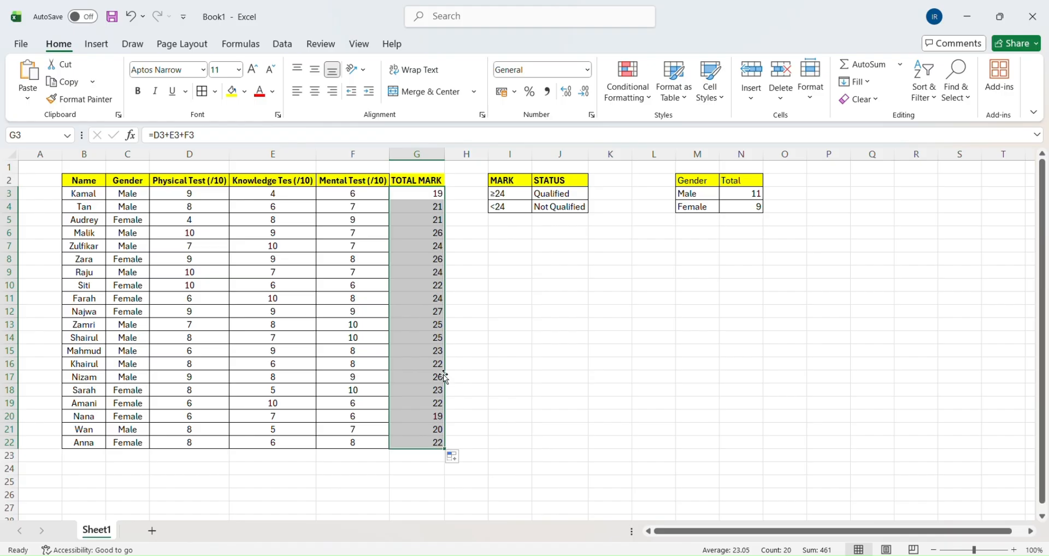
left_click(511, 328)
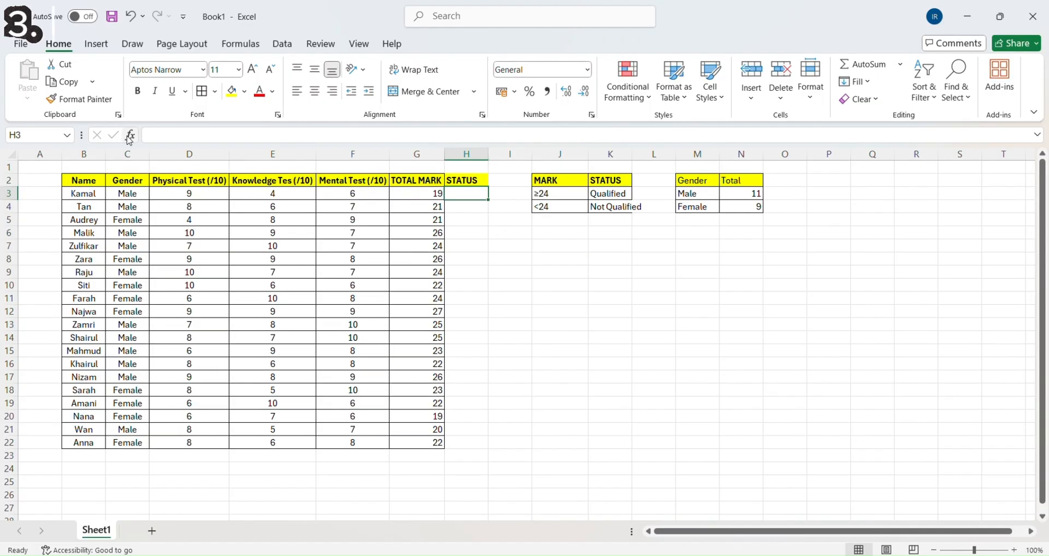
- Insert an IF function in cell H3 and enter >23 as the comparison in its logical test
left_click(129, 136)
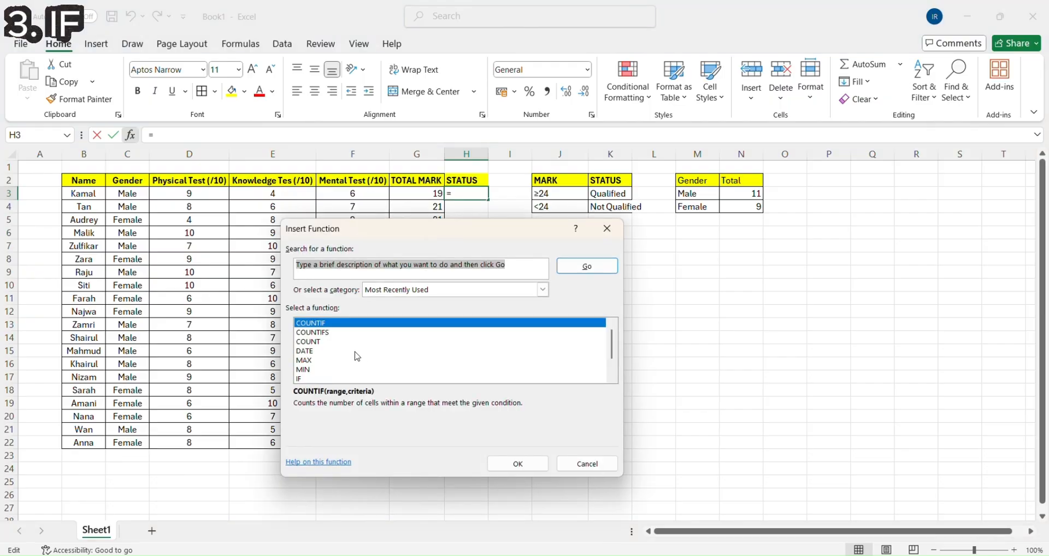
scroll(382, 352, "down", 1)
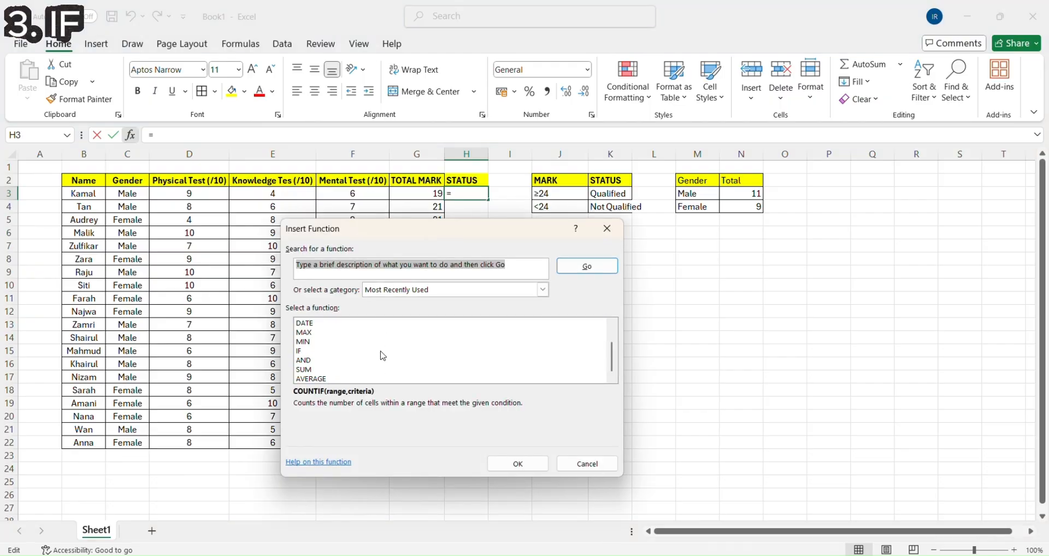
left_click(301, 351)
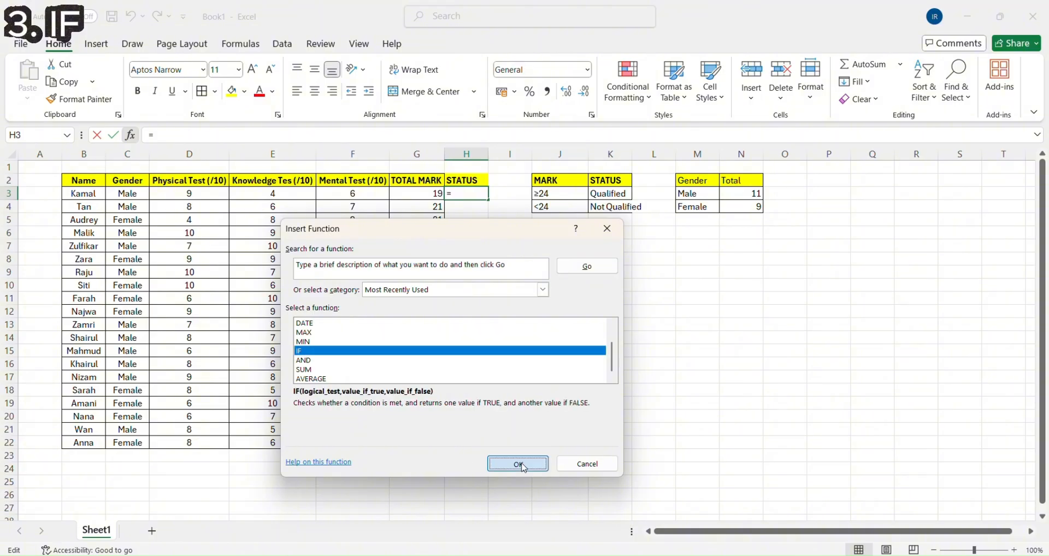
left_click(519, 465)
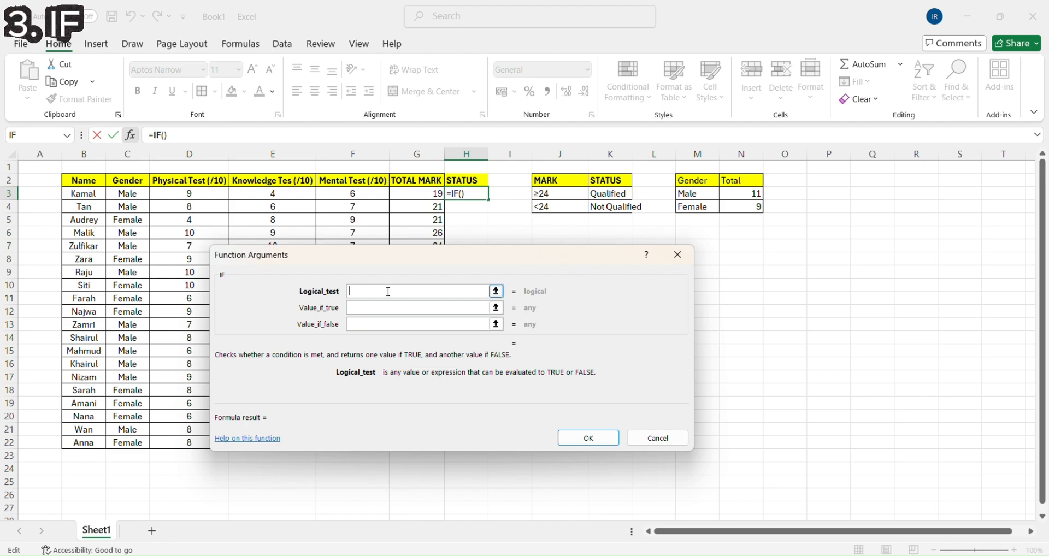
type(">23")
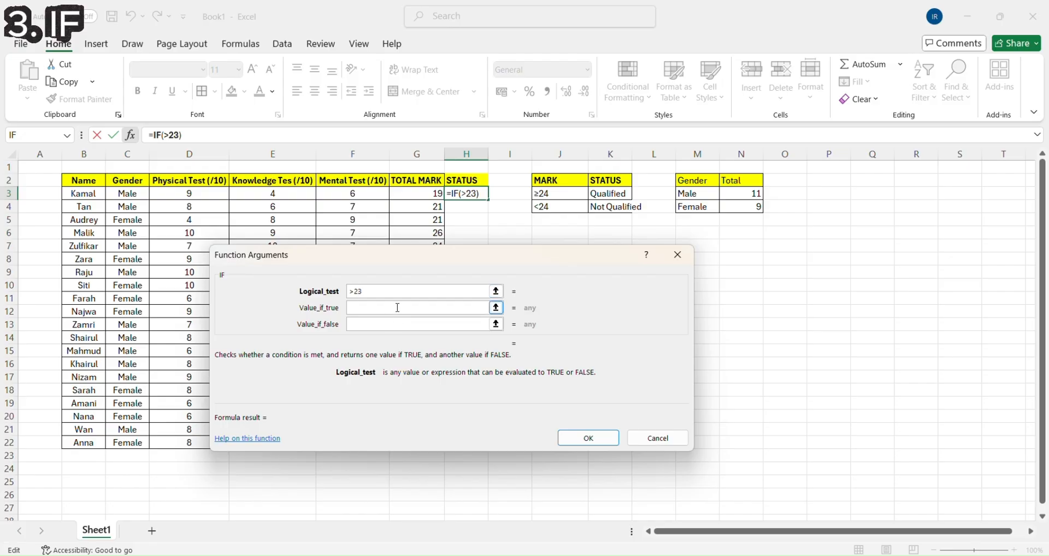
- Set the IF function's value if true to Qualified and its value if false to NOT Qualified
left_click(398, 308)
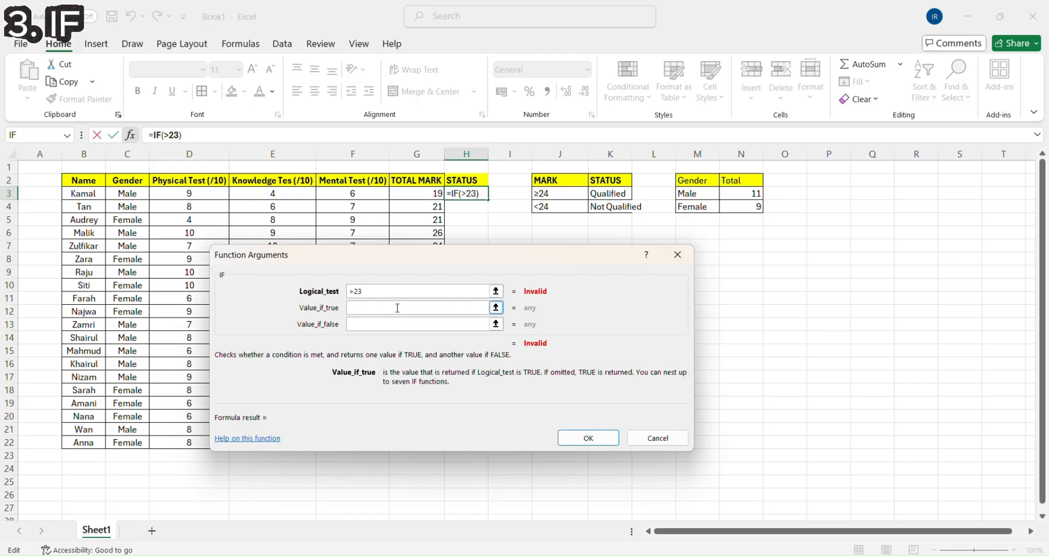
type("Qualified")
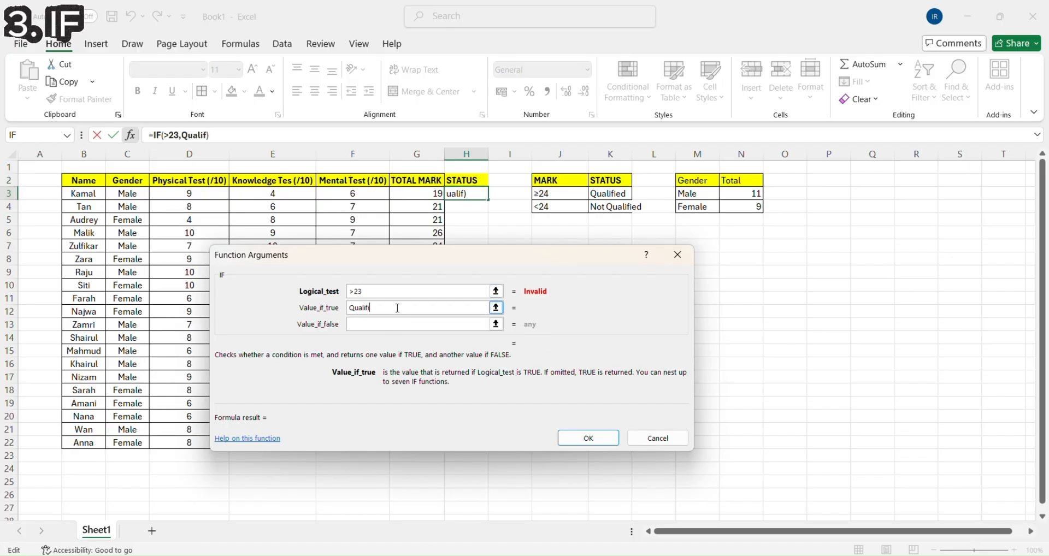
left_click(404, 325)
type("NOT")
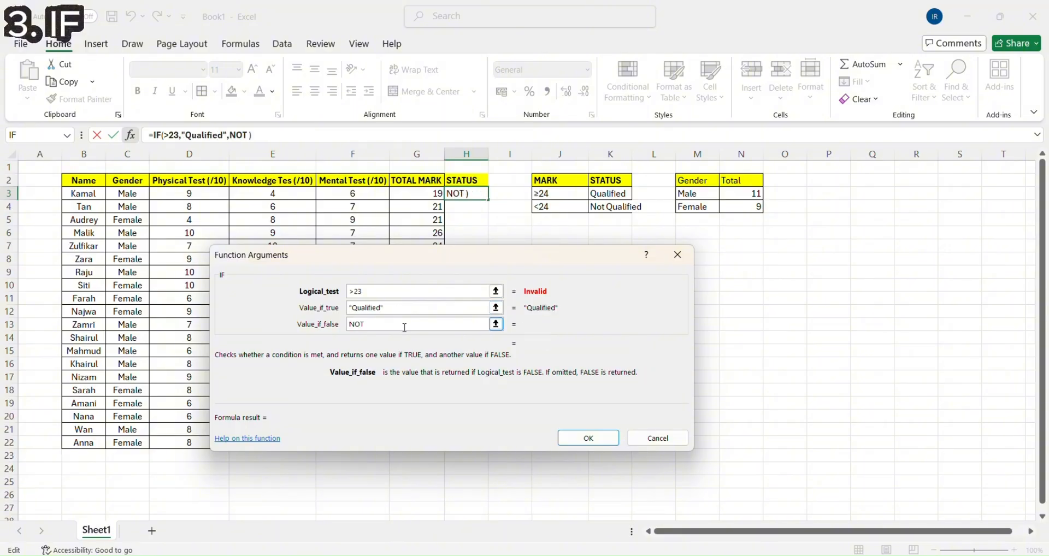
type(" Qualified")
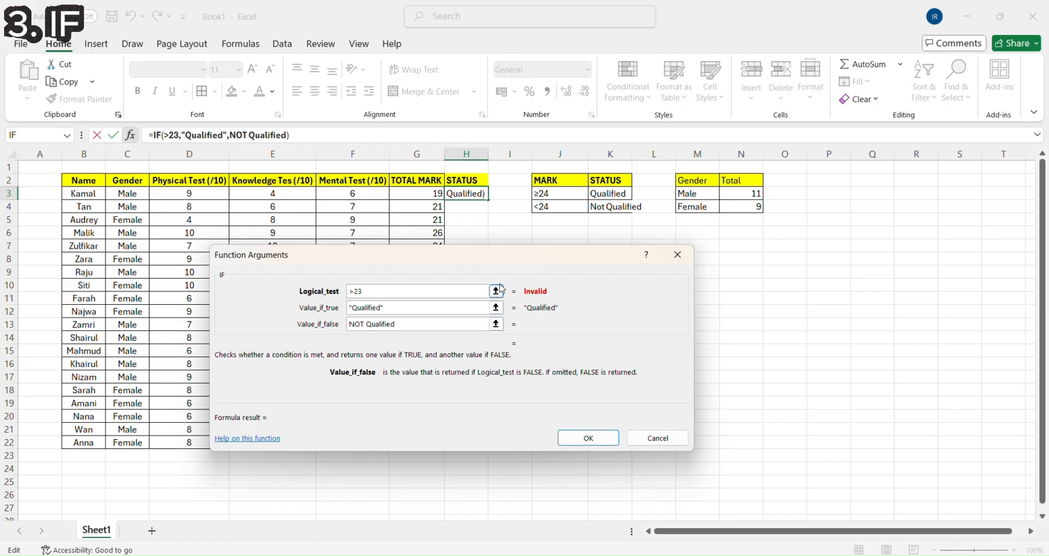
- Complete the logical test as G3>23 by referencing the first total mark, and finish the IF function
left_click(351, 291)
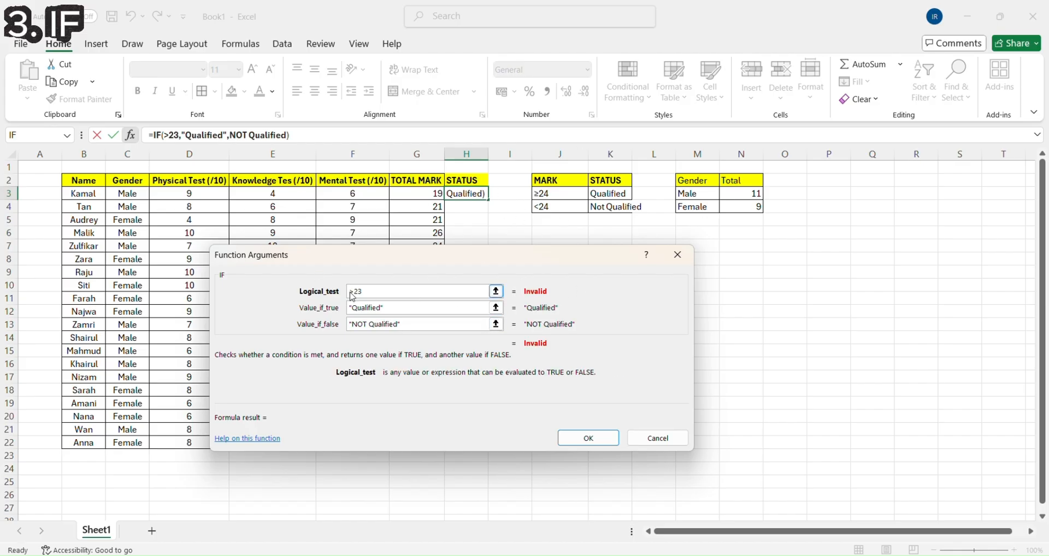
left_click(425, 195)
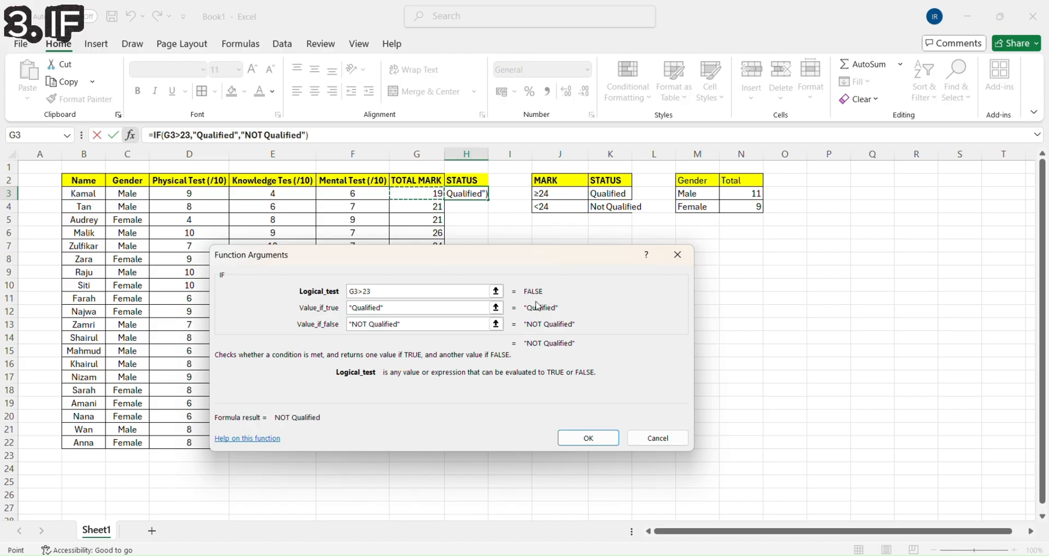
left_click(589, 438)
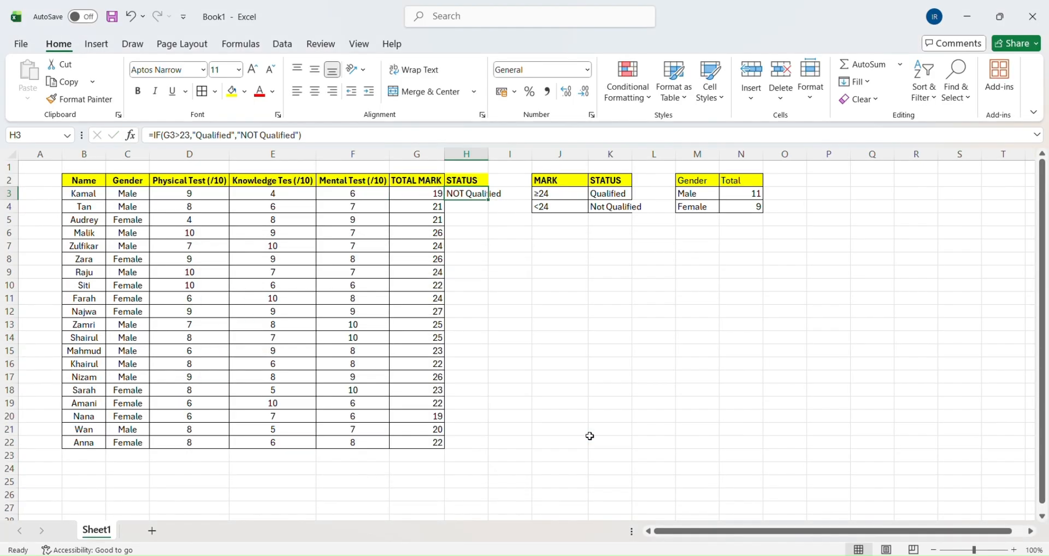
- Insert a COUNTIF function in cell H24 with the STATUS cells H3:H22 as its range
left_click(474, 471)
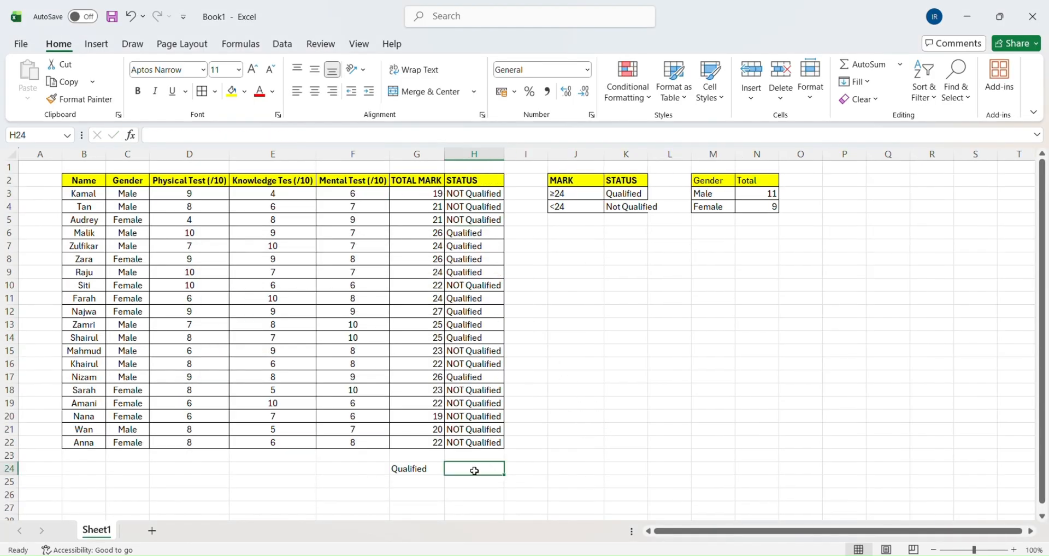
left_click(255, 134)
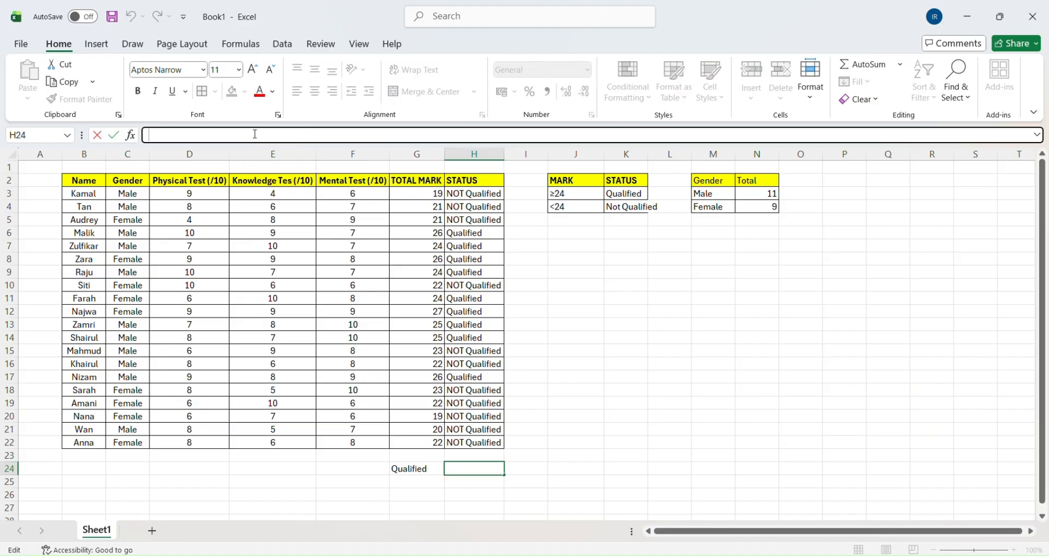
left_click(130, 135)
left_click(312, 334)
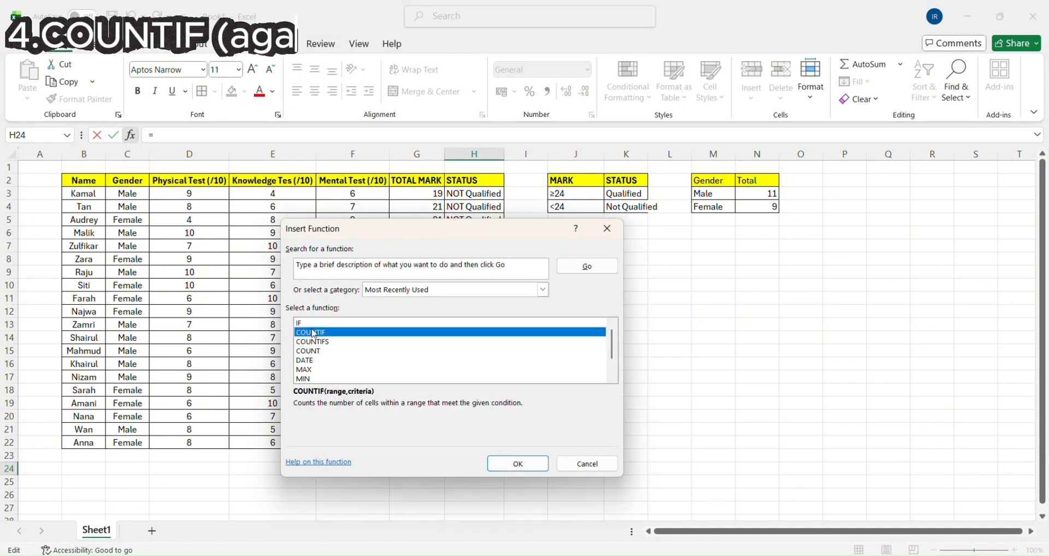
left_click(506, 465)
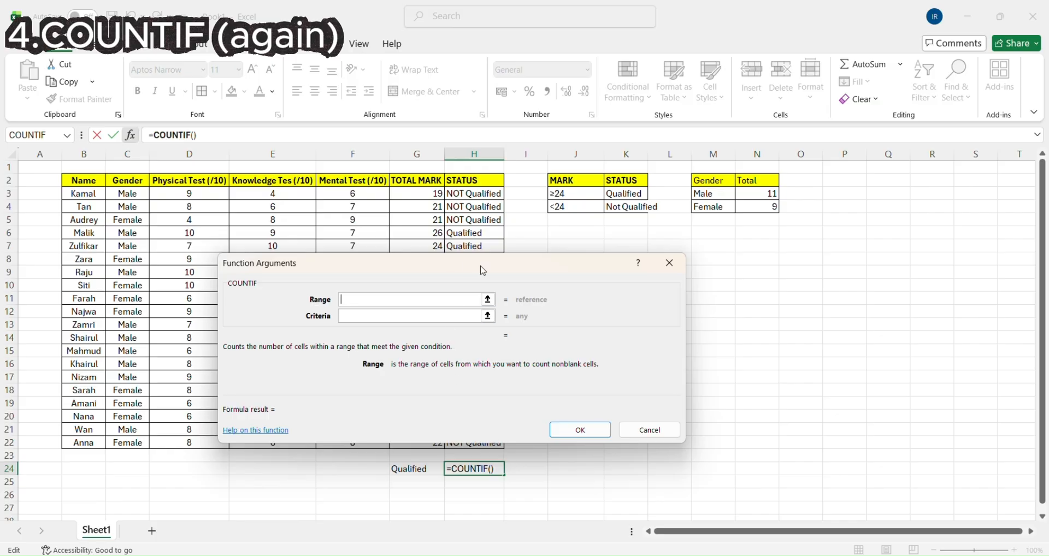
left_click_drag(484, 265, 794, 313)
left_click_drag(464, 193, 470, 442)
- Set the COUNTIF criteria to "Qualified" in quotation marks and finish the function
left_click(682, 364)
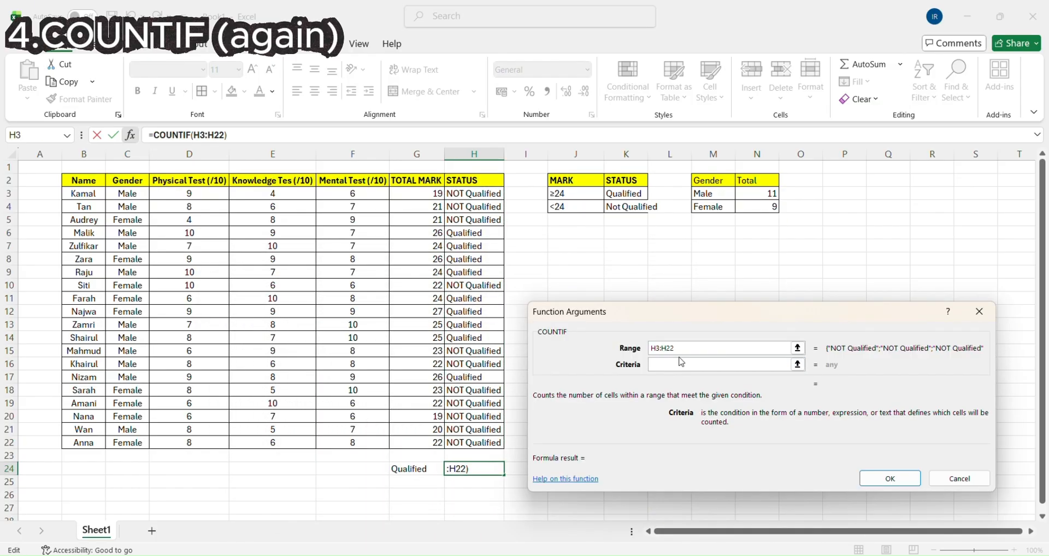
type("Qualified")
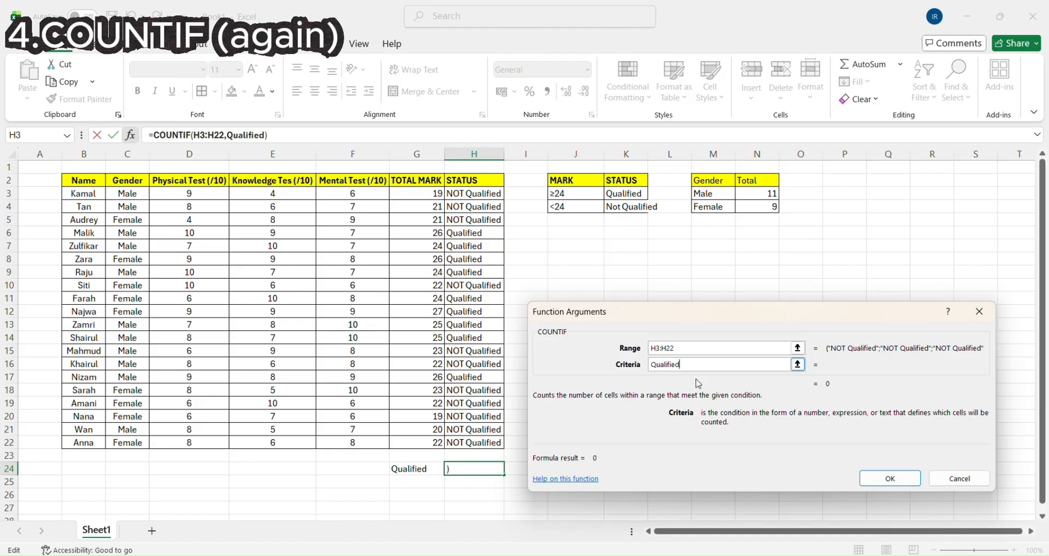
type("\"")
type("\"")
left_click(891, 479)
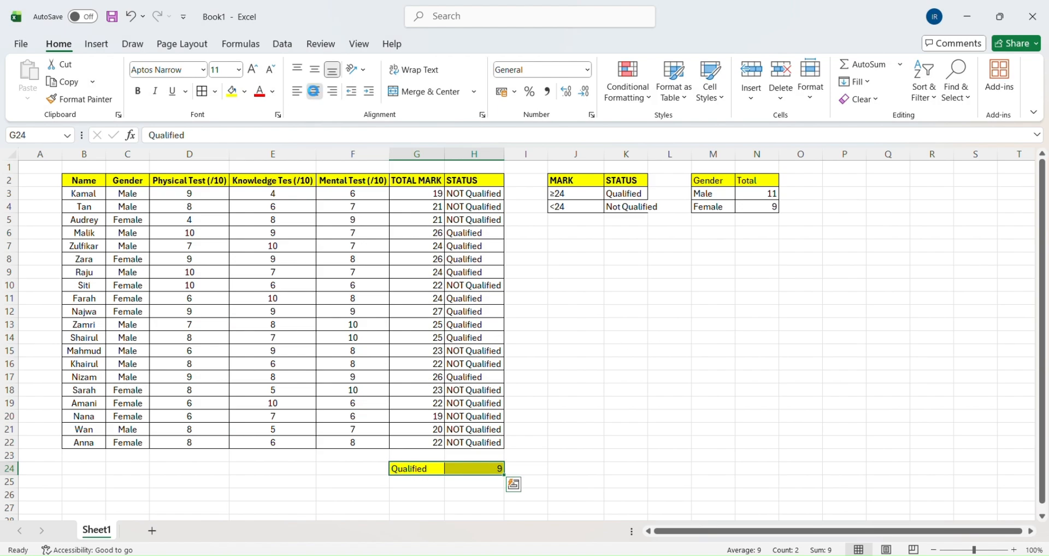
- Center the contents of the Qualified summary cells G24:H24 horizontally
left_click(314, 90)
left_click(694, 419)
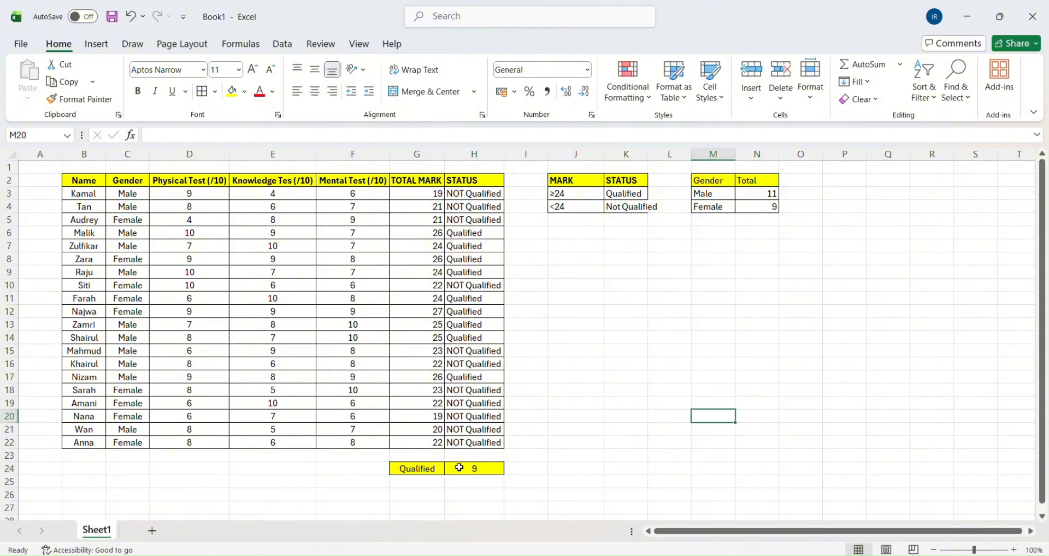